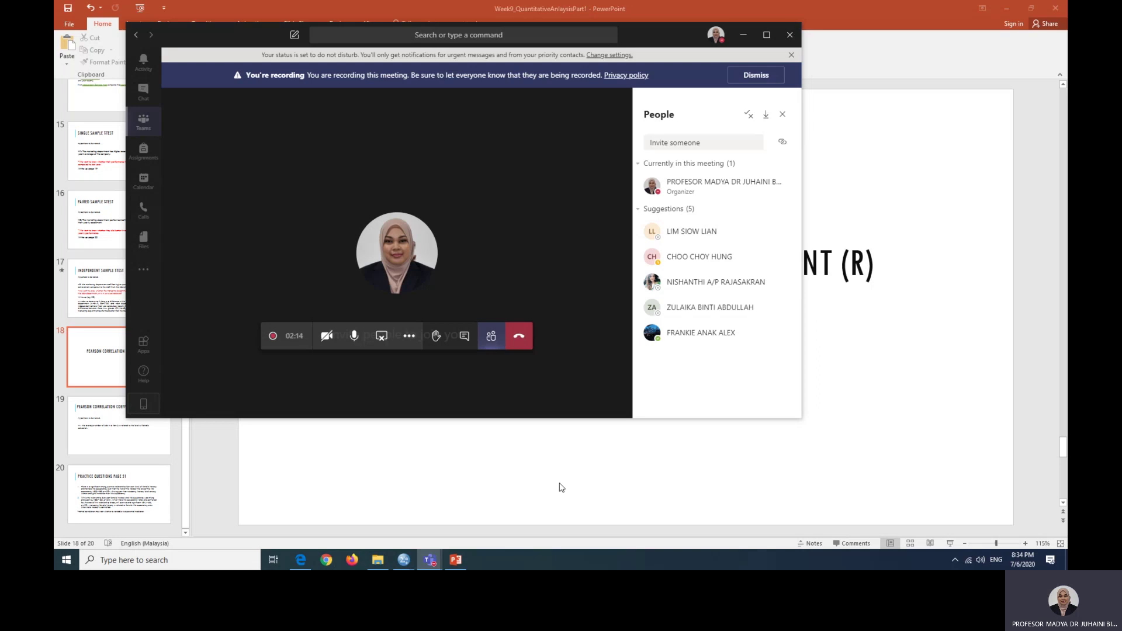
# Step: Bring PowerPoint in front of the Teams meeting so slide 18 is fully visible
pyautogui.click(561, 488)
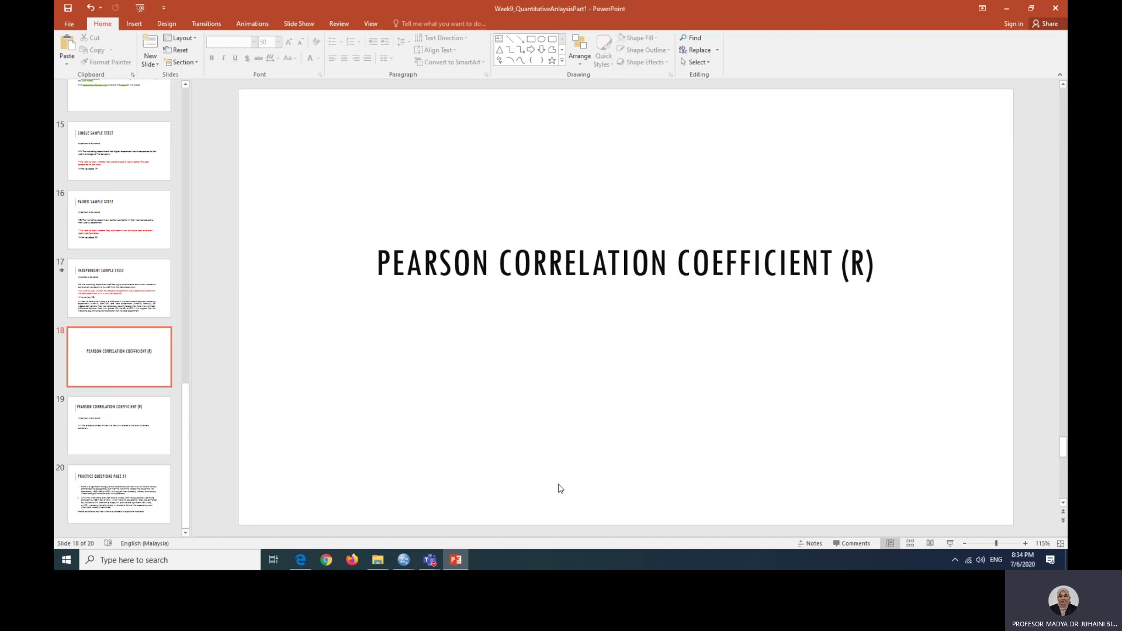
# Step: Open the 1&2 SPSS Book Cover PDF from SPSSClass_jj > SPSS_Module_JJ
pyautogui.moveTo(306, 560)
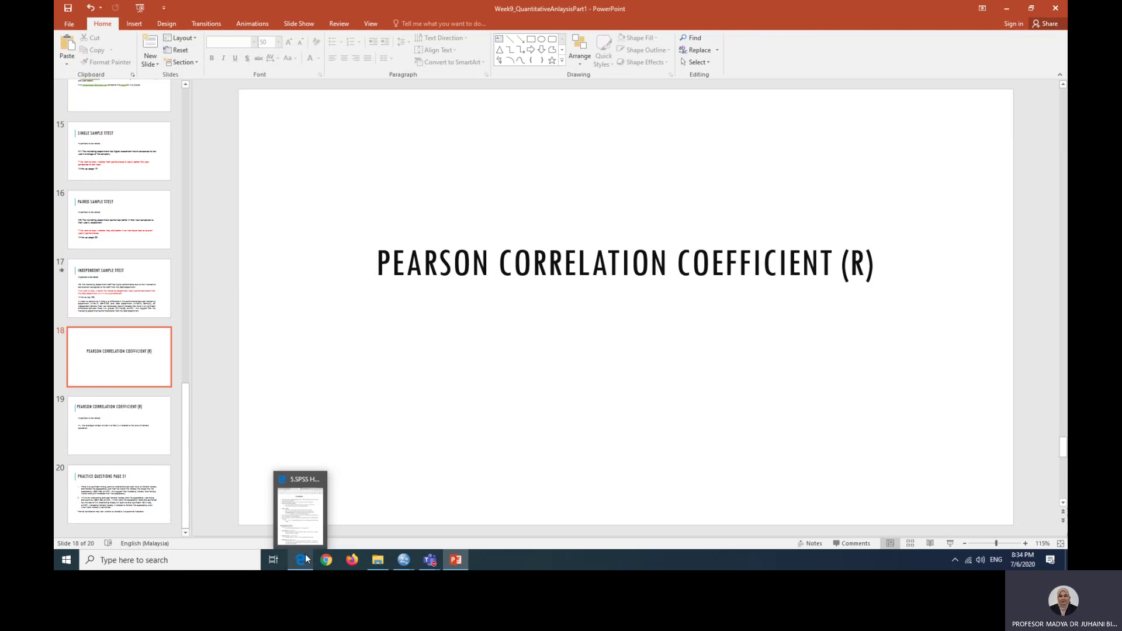
pyautogui.click(305, 555)
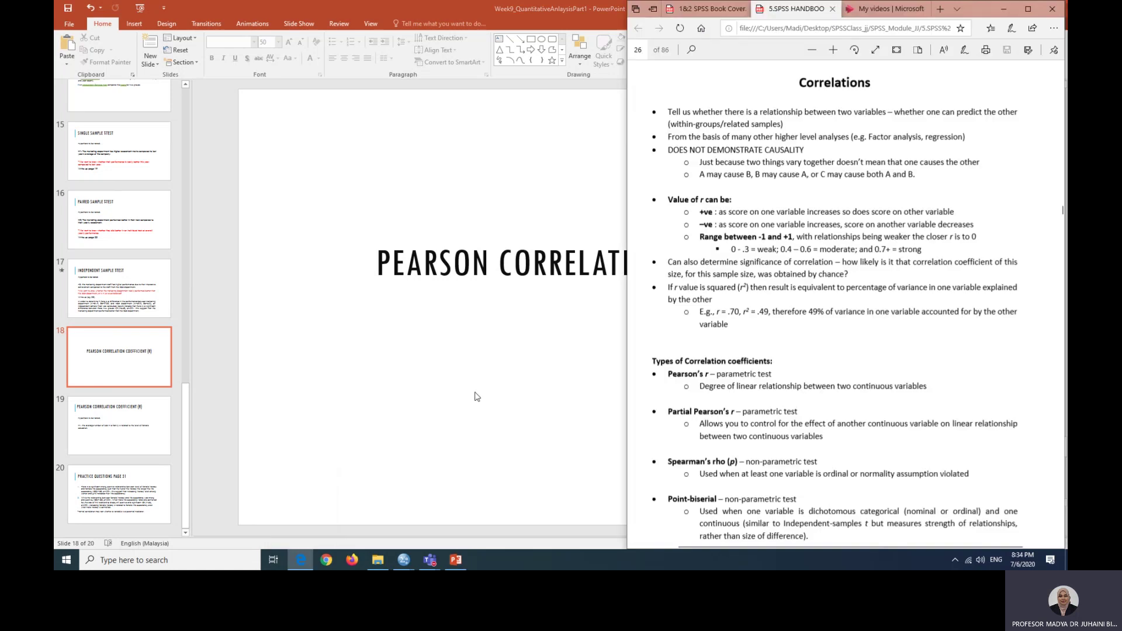
pyautogui.click(378, 561)
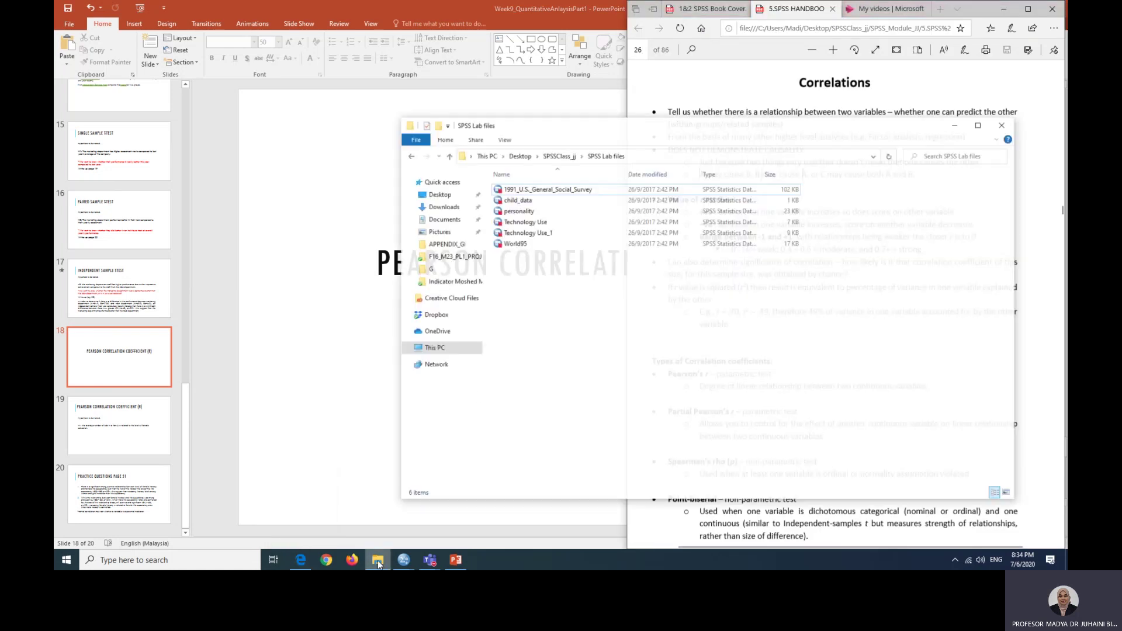
pyautogui.click(413, 148)
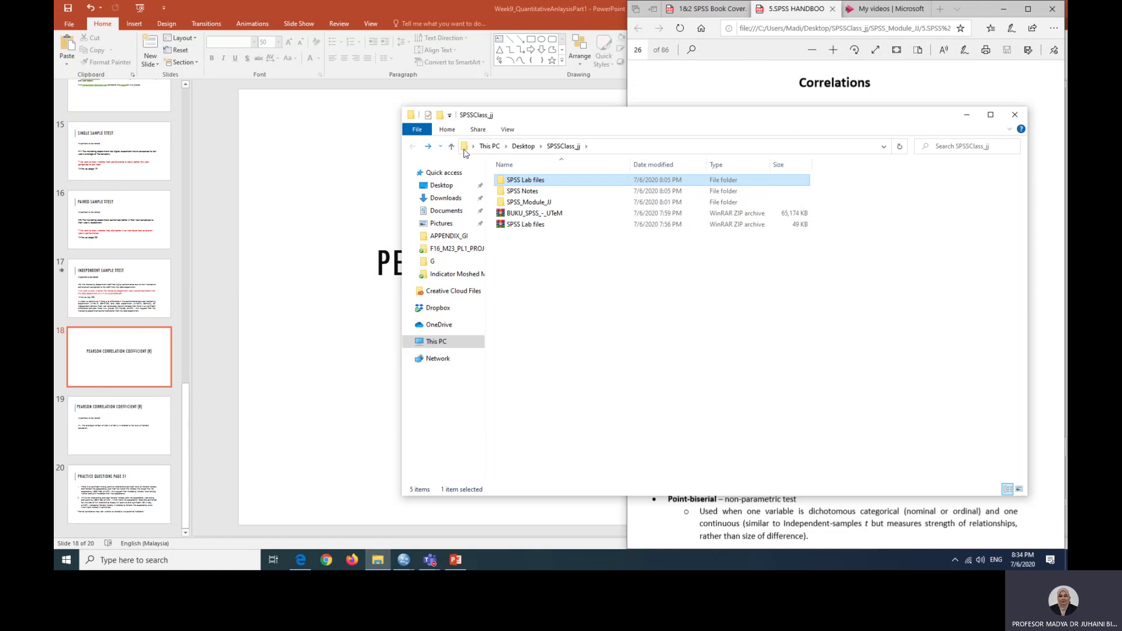
pyautogui.doubleClick(534, 202)
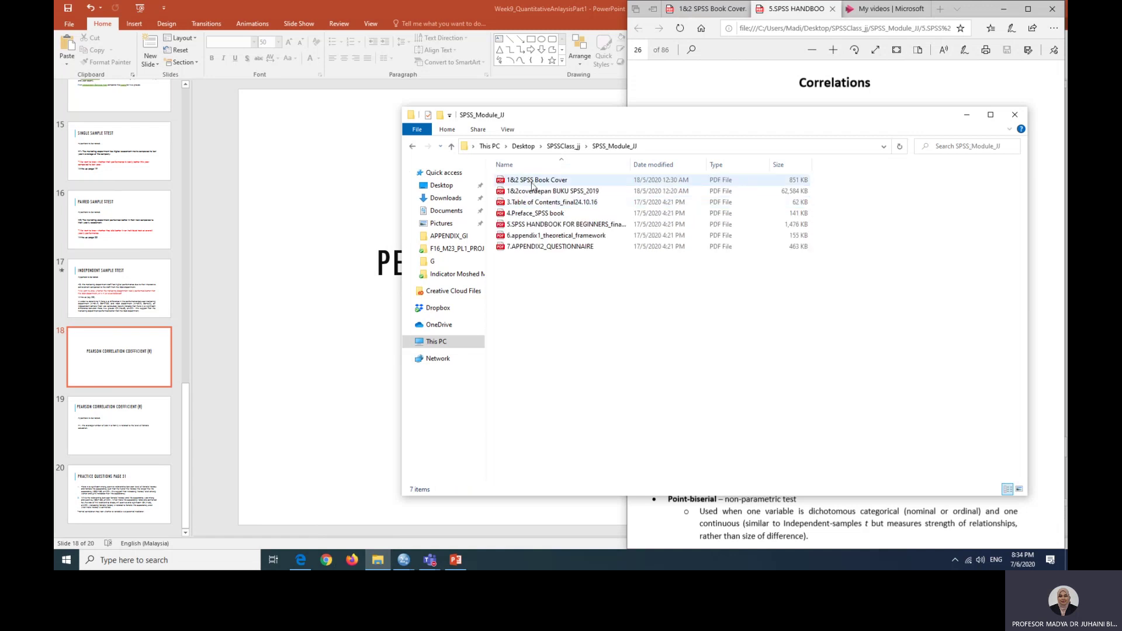
pyautogui.doubleClick(532, 181)
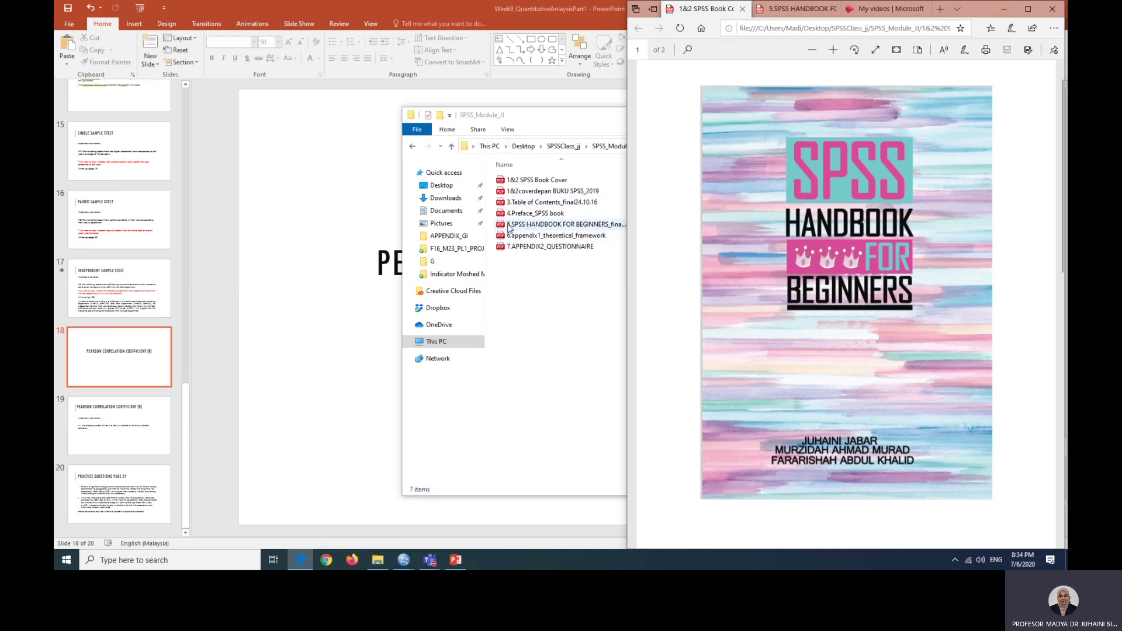
# Step: Return to the handbook's Correlations tab and minimize the folder window
pyautogui.click(794, 9)
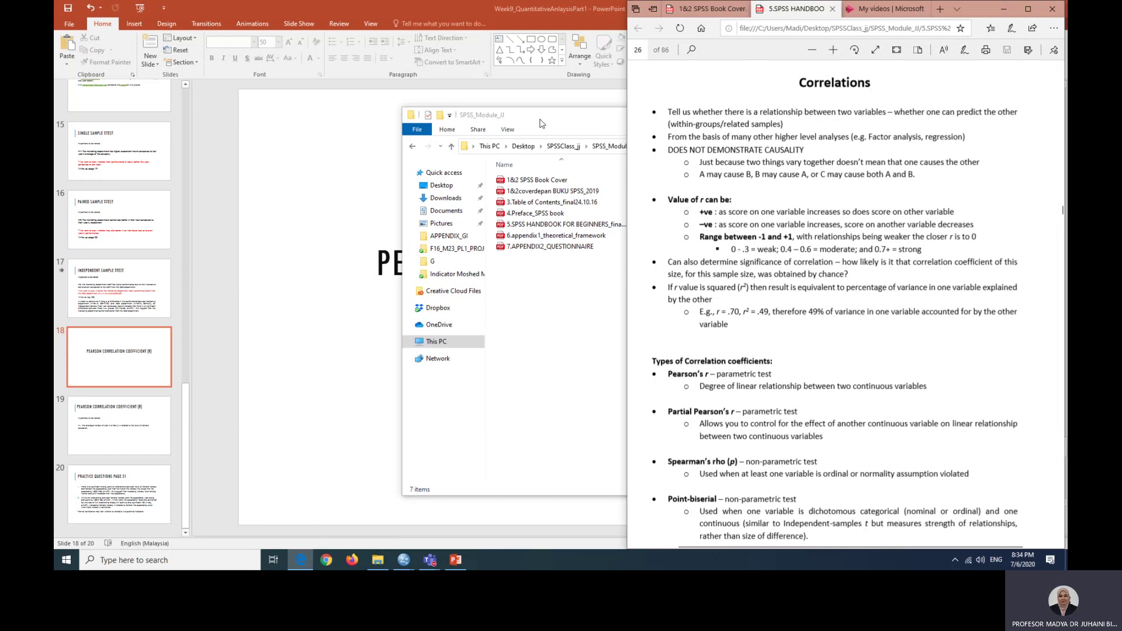
pyautogui.click(542, 124)
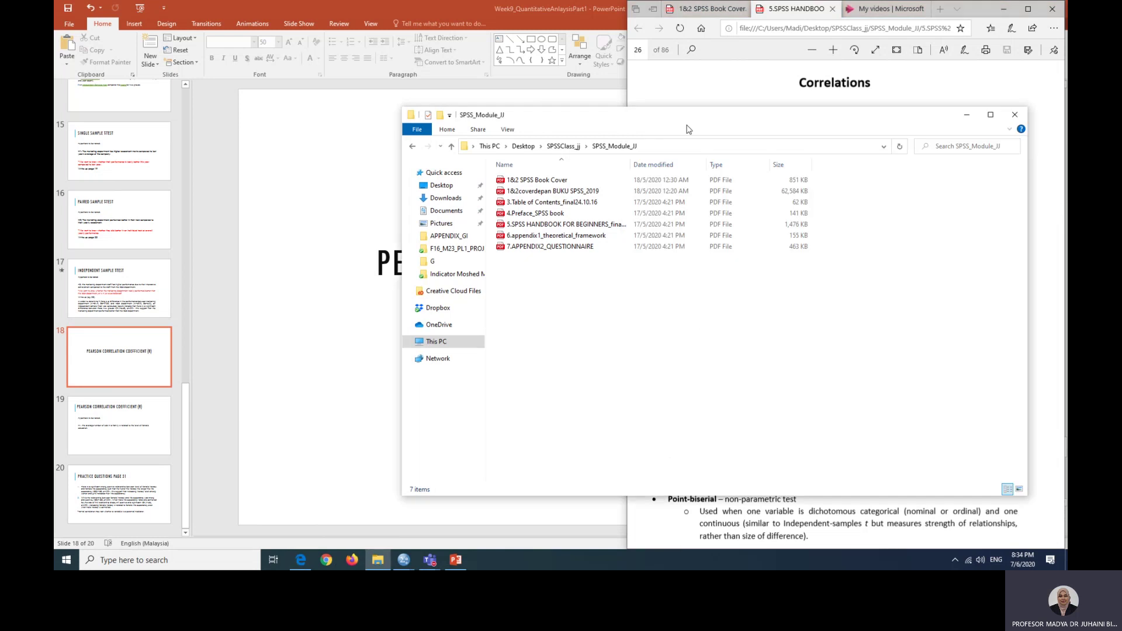
pyautogui.click(967, 119)
# Step: Show handbook page 26 beside slide 18 and highlight the 'Value of r can be' list
pyautogui.click(559, 317)
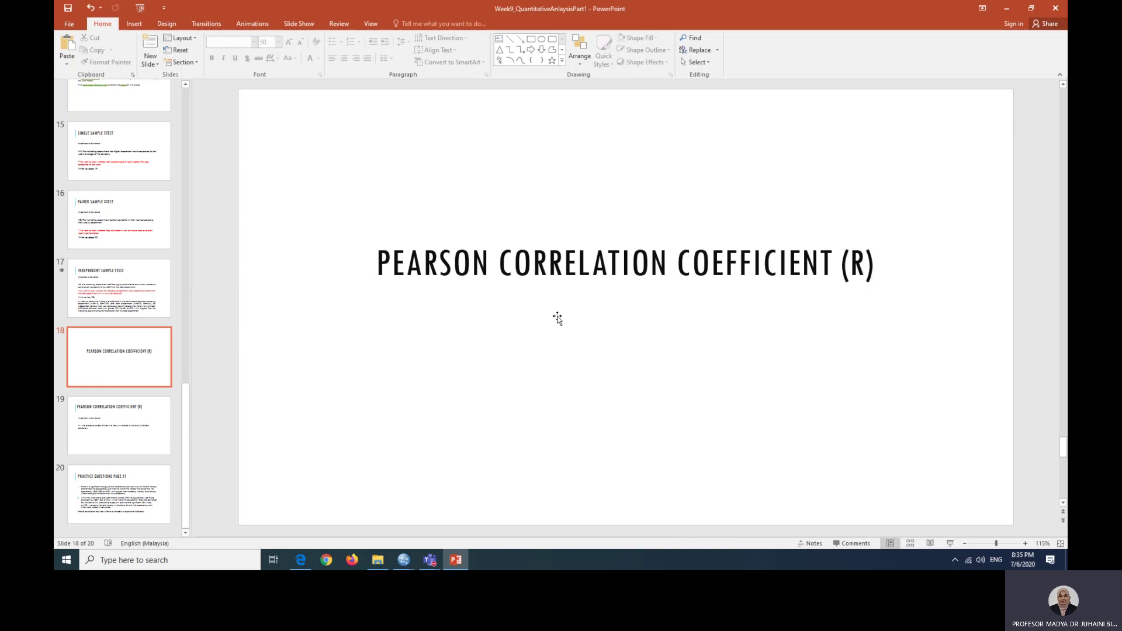
pyautogui.click(301, 561)
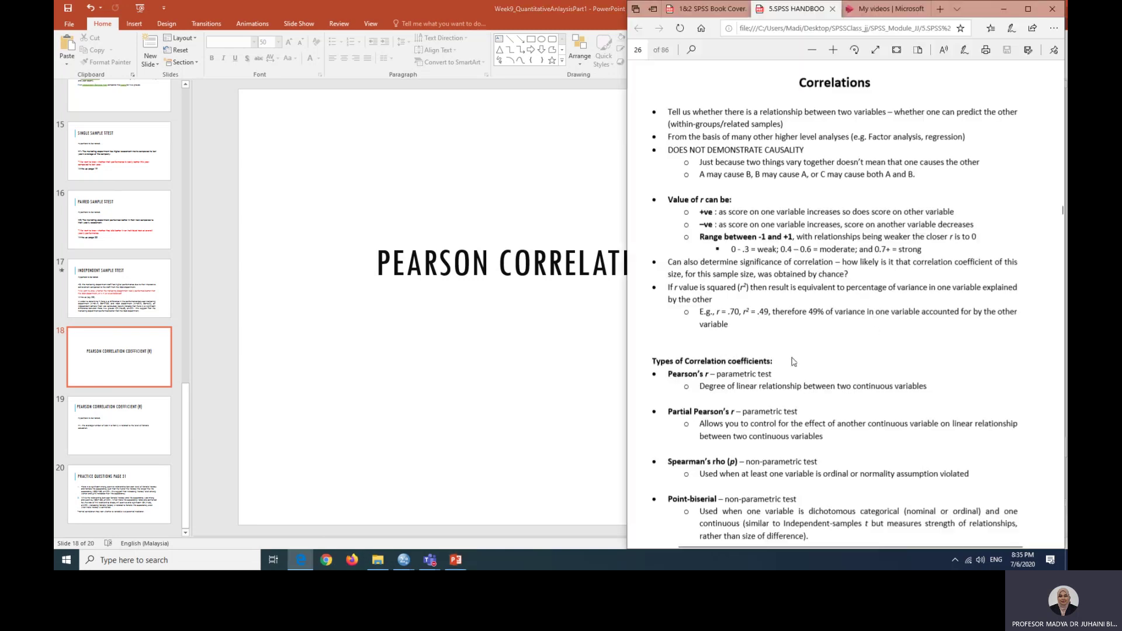
pyautogui.moveTo(669, 202); pyautogui.dragTo(965, 249)
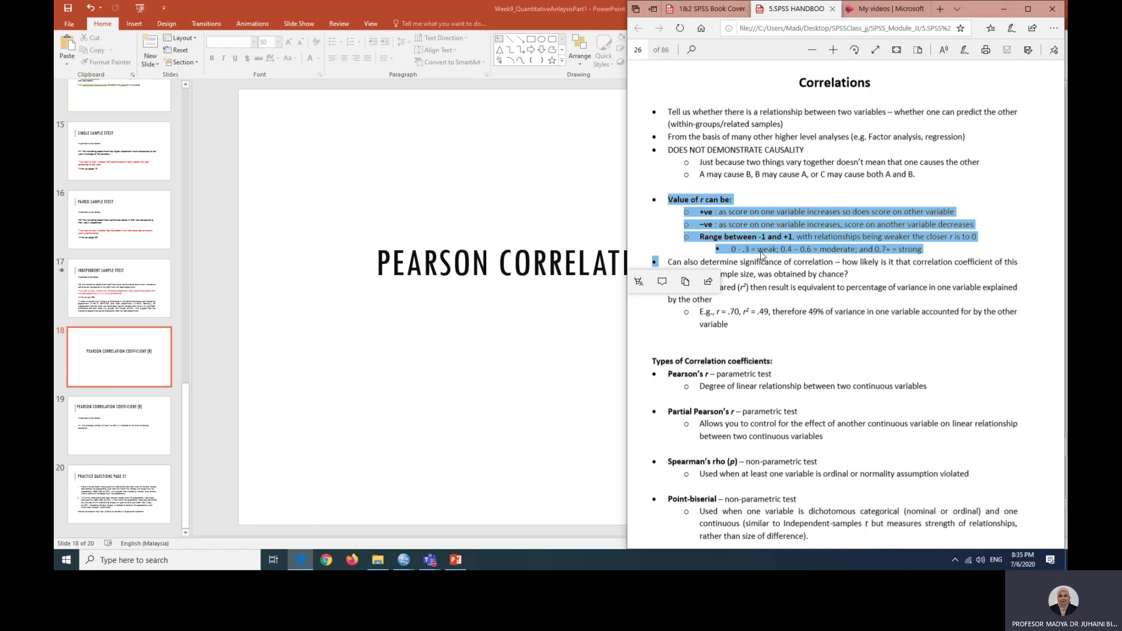
pyautogui.click(893, 318)
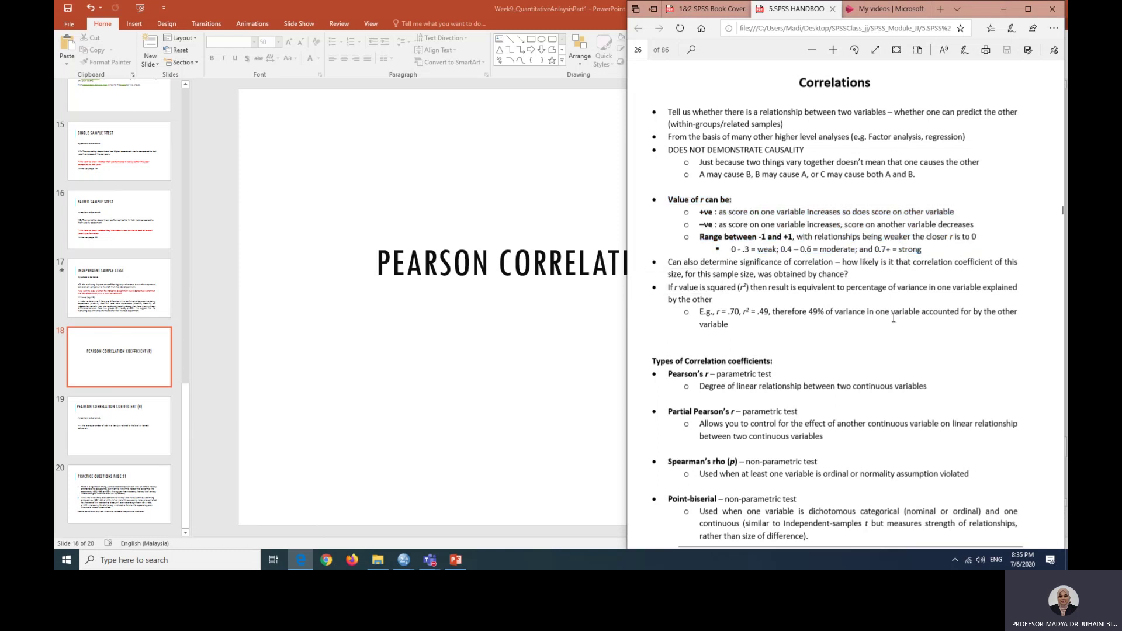
# Step: Scroll the handbook down to page 27, Pearson's correlation coefficient
pyautogui.scroll(-12, 893, 318)
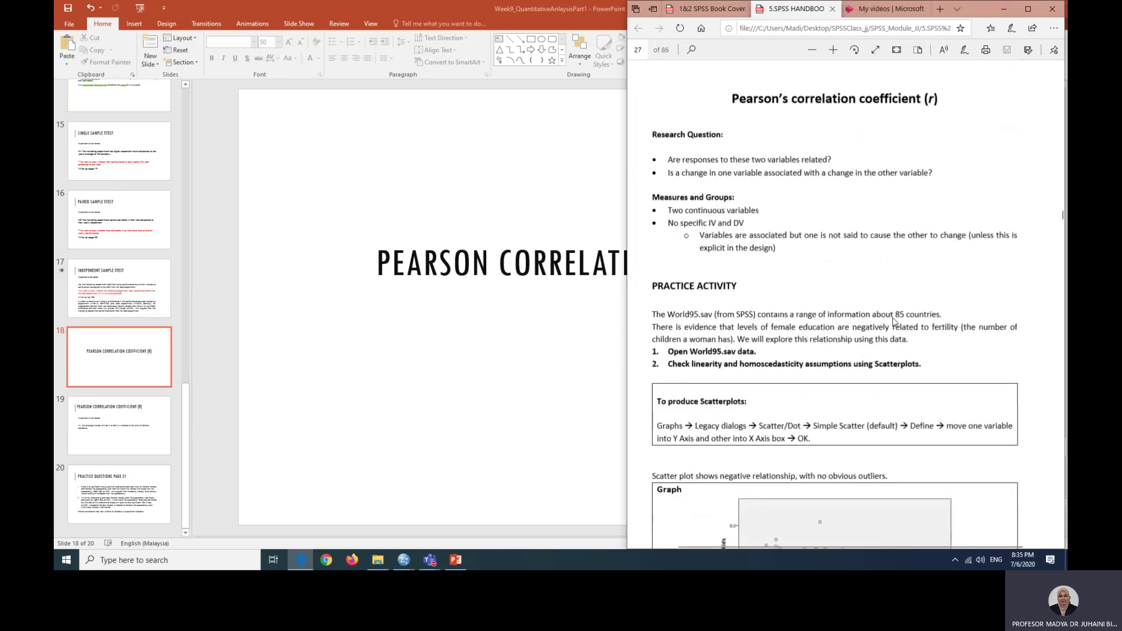
pyautogui.scroll(-2, 893, 319)
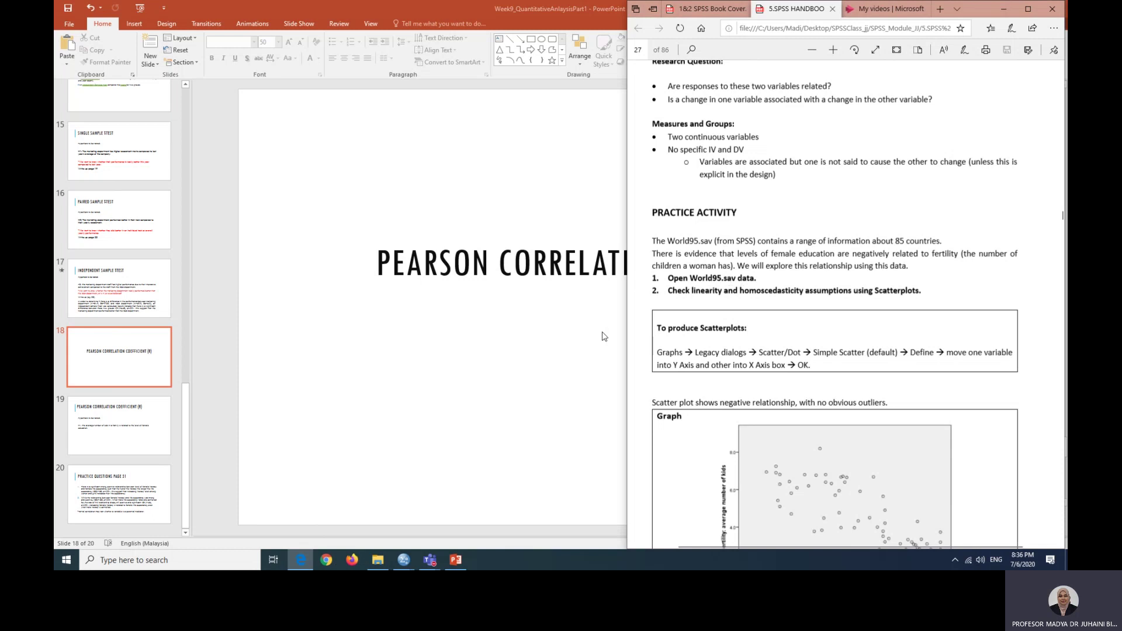
# Step: Open the SPSS Lab files folder and bring the World95.sav data window forward
pyautogui.click(377, 560)
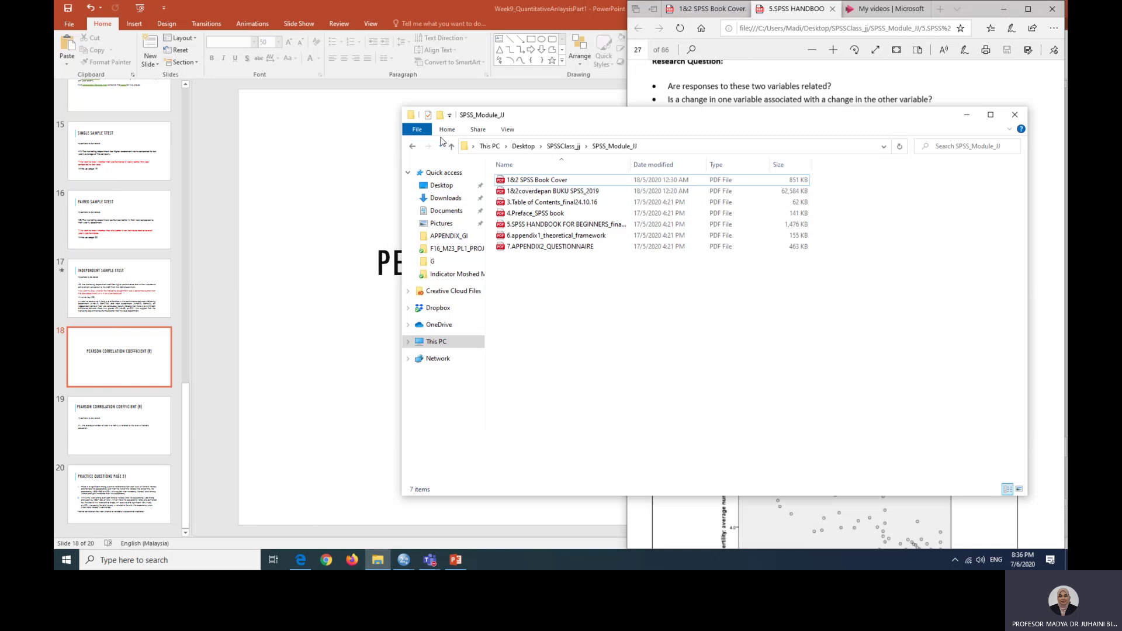
pyautogui.click(562, 149)
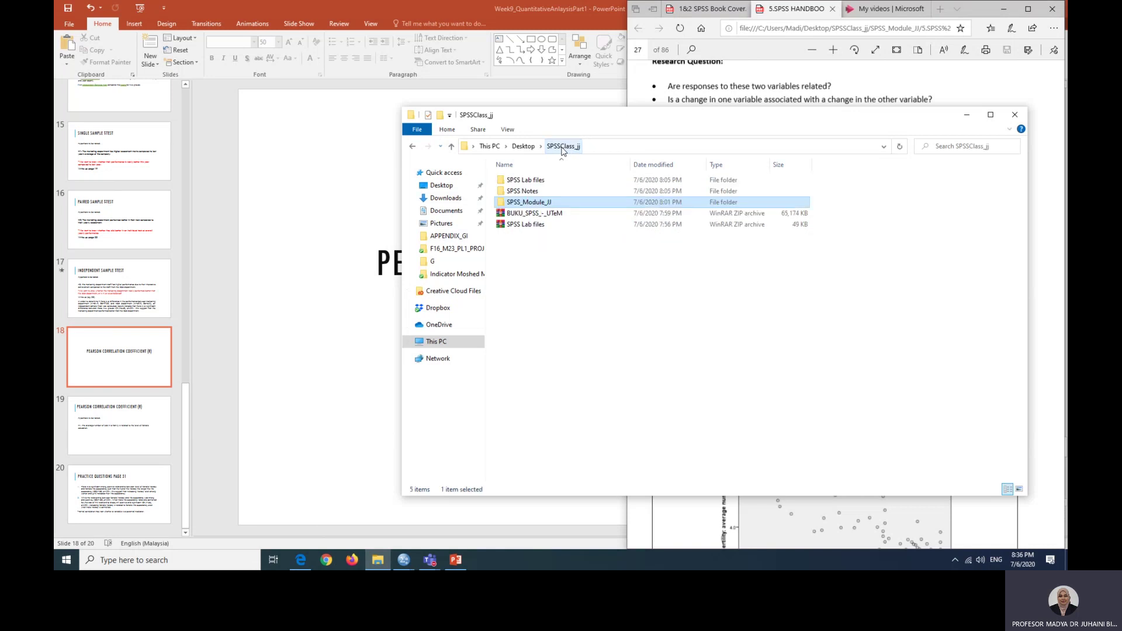
pyautogui.doubleClick(522, 182)
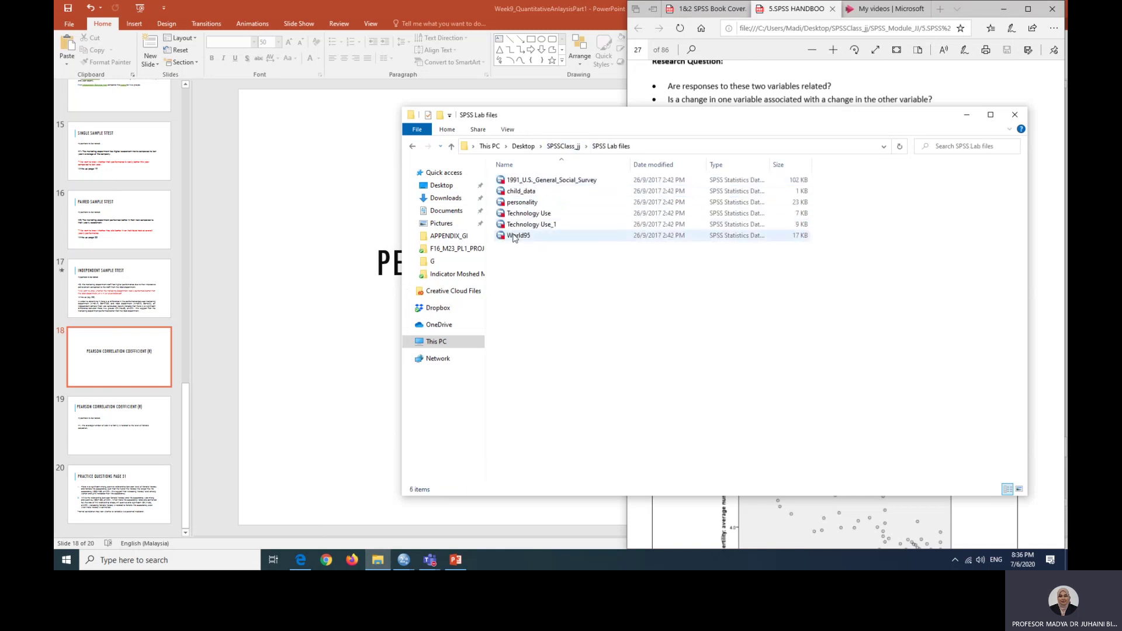
pyautogui.click(350, 353)
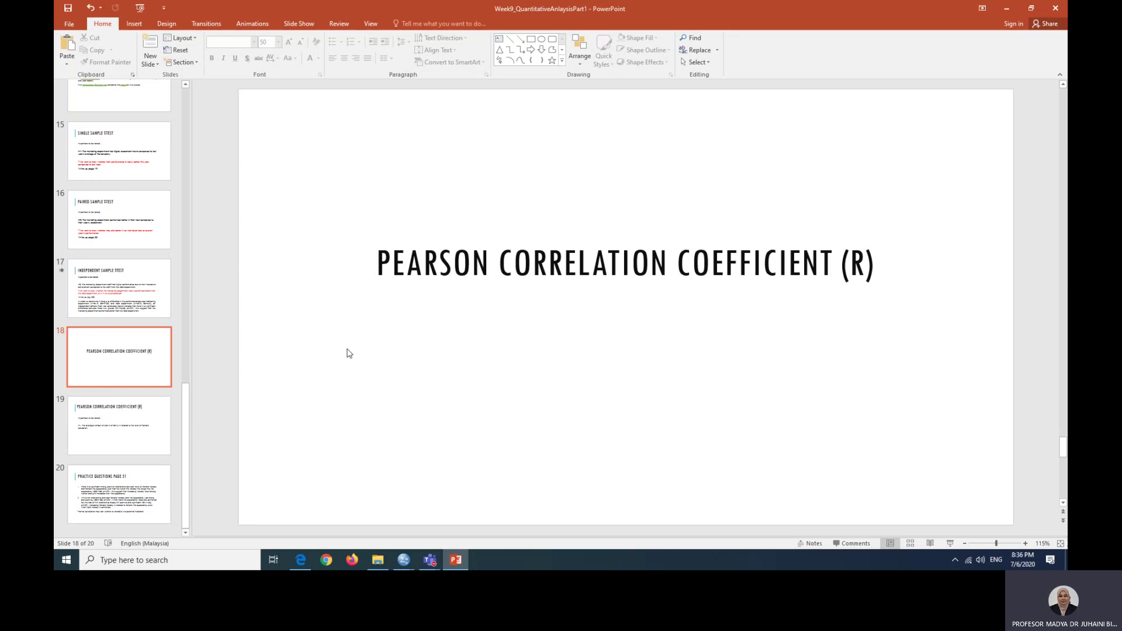
pyautogui.click(406, 568)
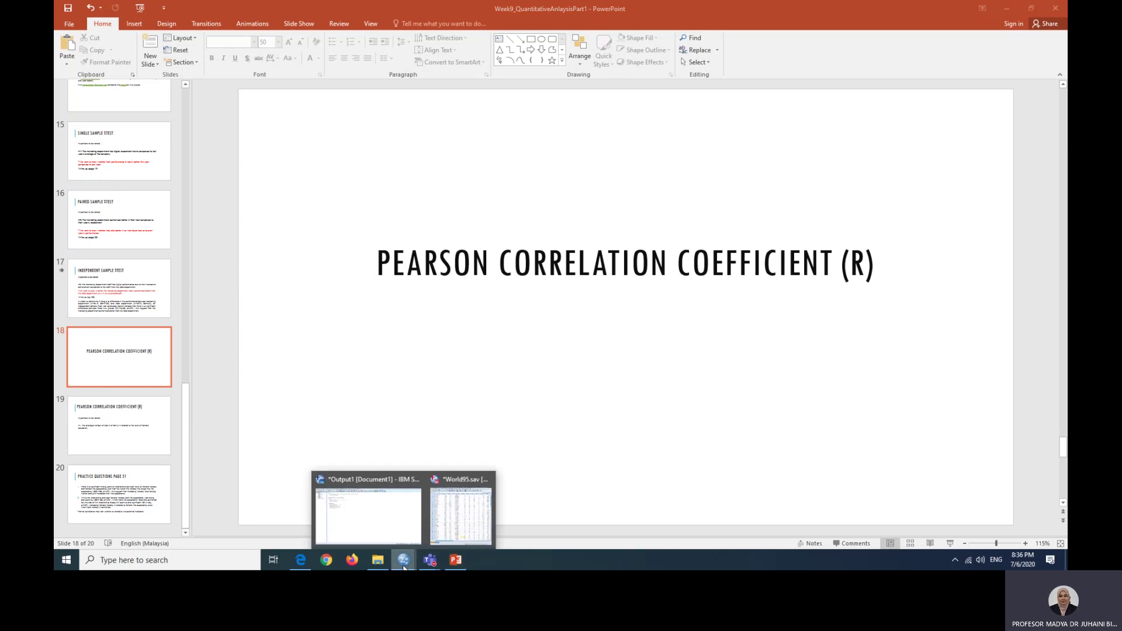
pyautogui.click(451, 533)
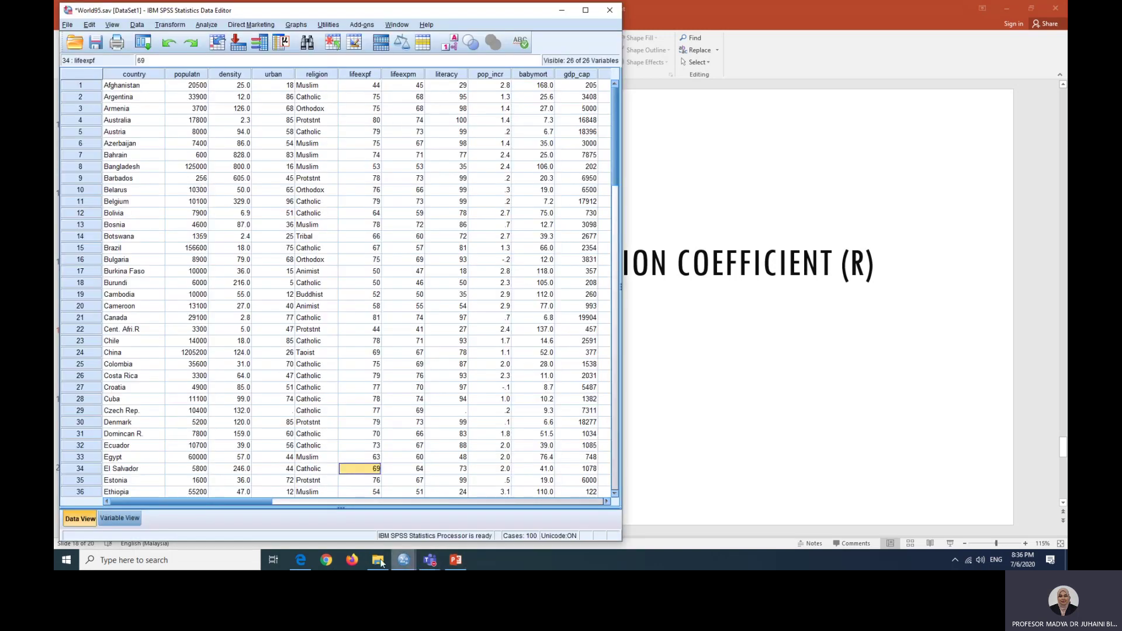
# Step: Bring the handbook back and scroll to the example fertility vs. female literacy scatterplot
pyautogui.click(304, 560)
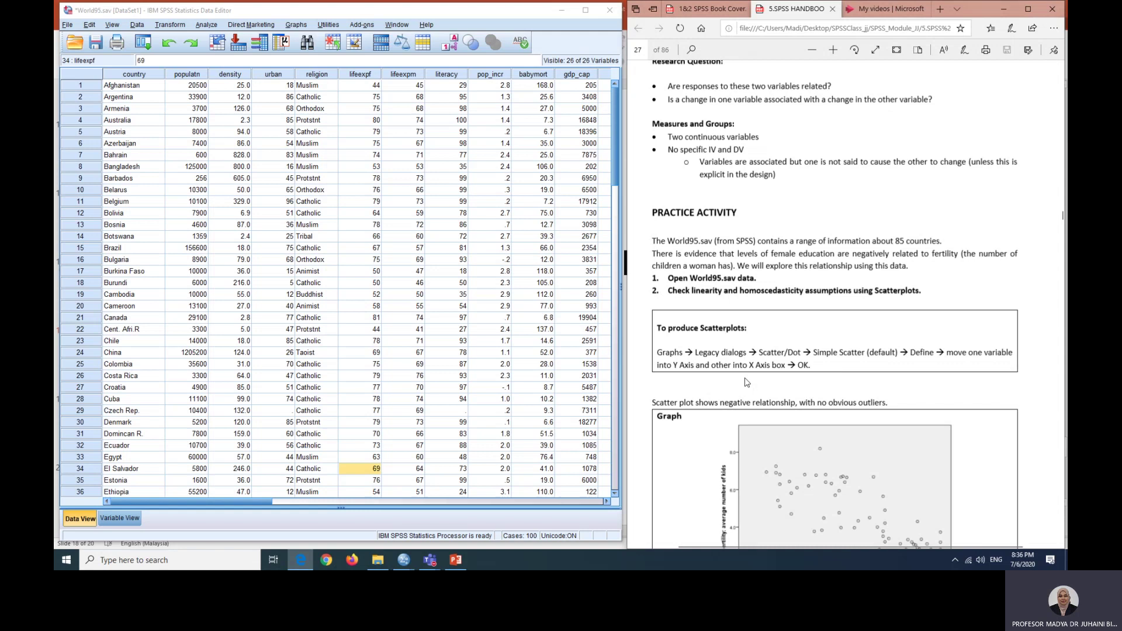
pyautogui.scroll(-2, 754, 304)
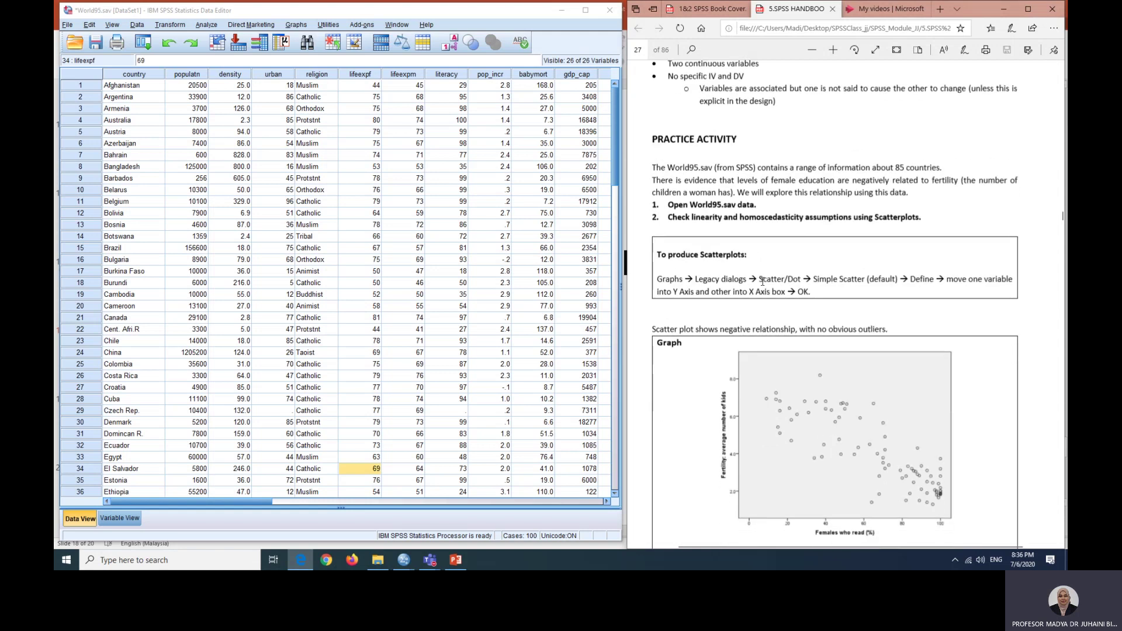
pyautogui.scroll(-2, 762, 282)
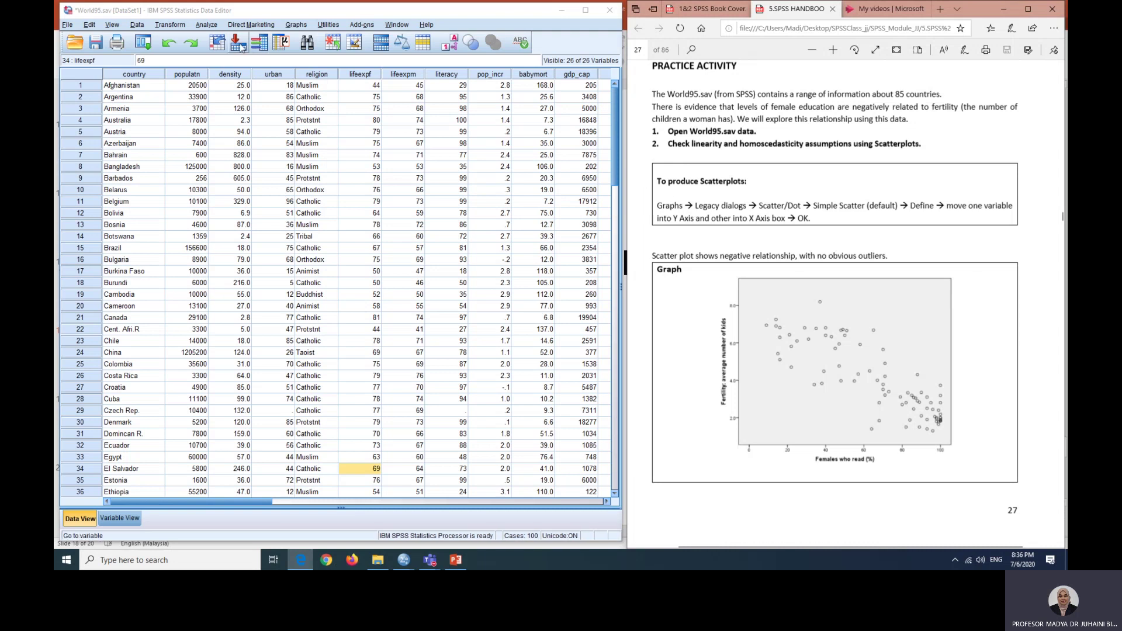
# Step: Open the Simple Scatterplot dialog from the Graphs menu's Scatter/Dot options
pyautogui.click(291, 25)
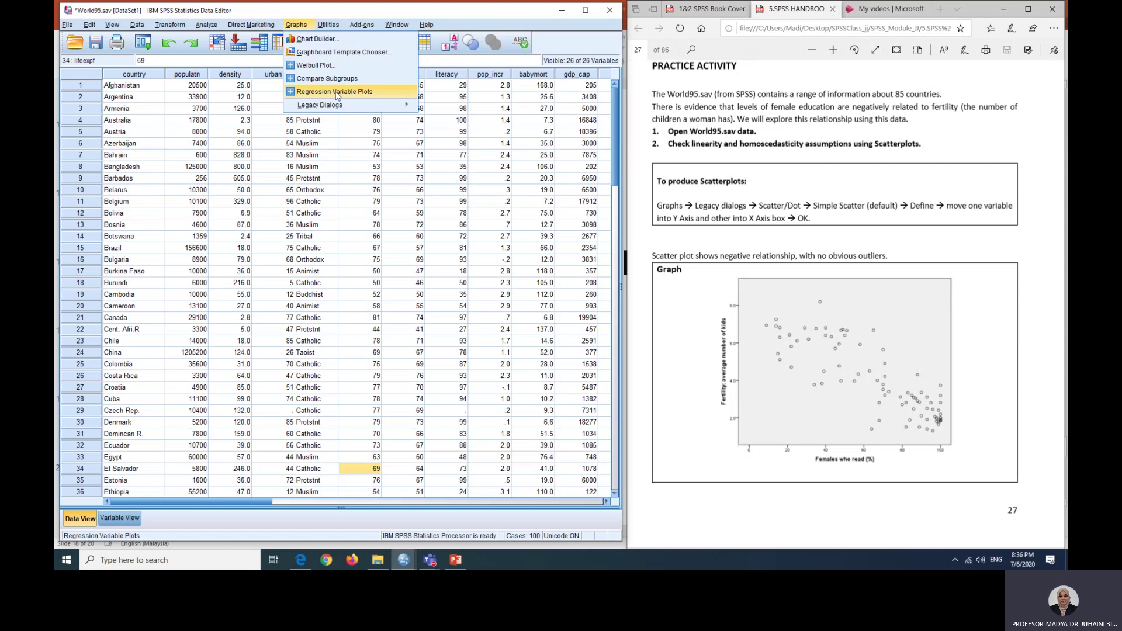
pyautogui.moveTo(350, 105)
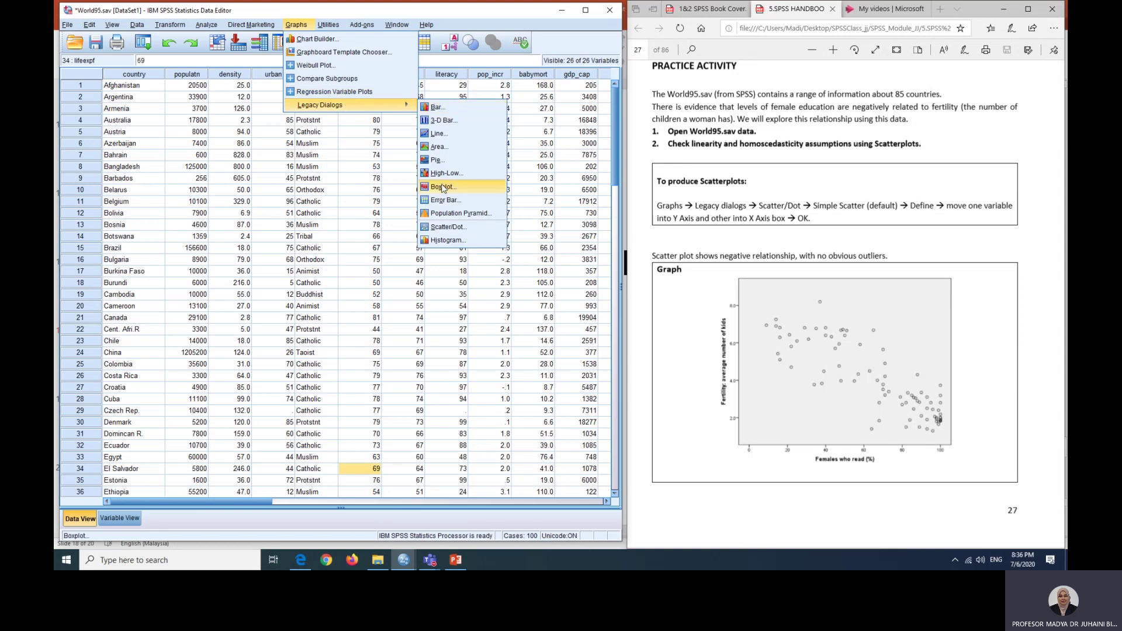
pyautogui.click(442, 228)
pyautogui.click(269, 259)
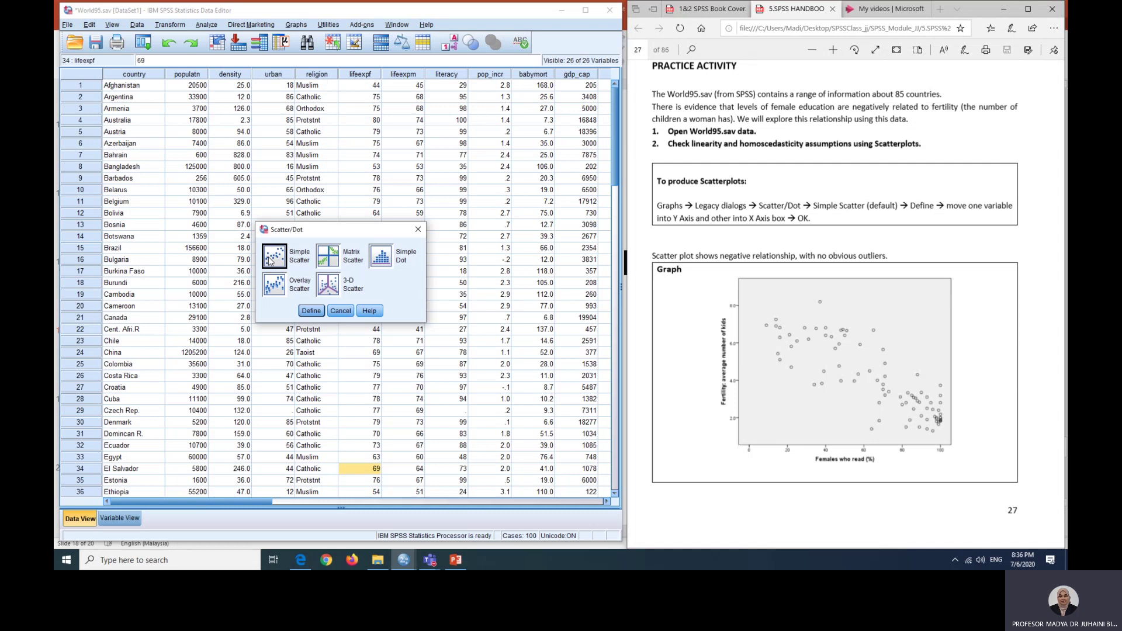
pyautogui.click(312, 310)
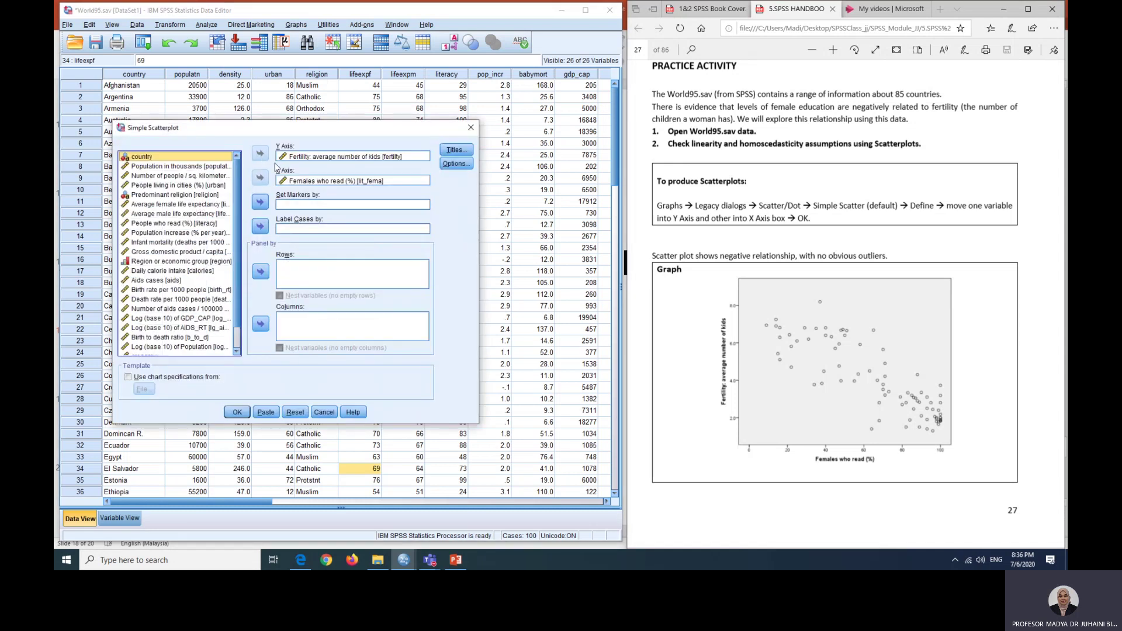
# Step: Plot fertility on the Y axis against lit_fema (Females who read %) on the X axis
pyautogui.click(296, 412)
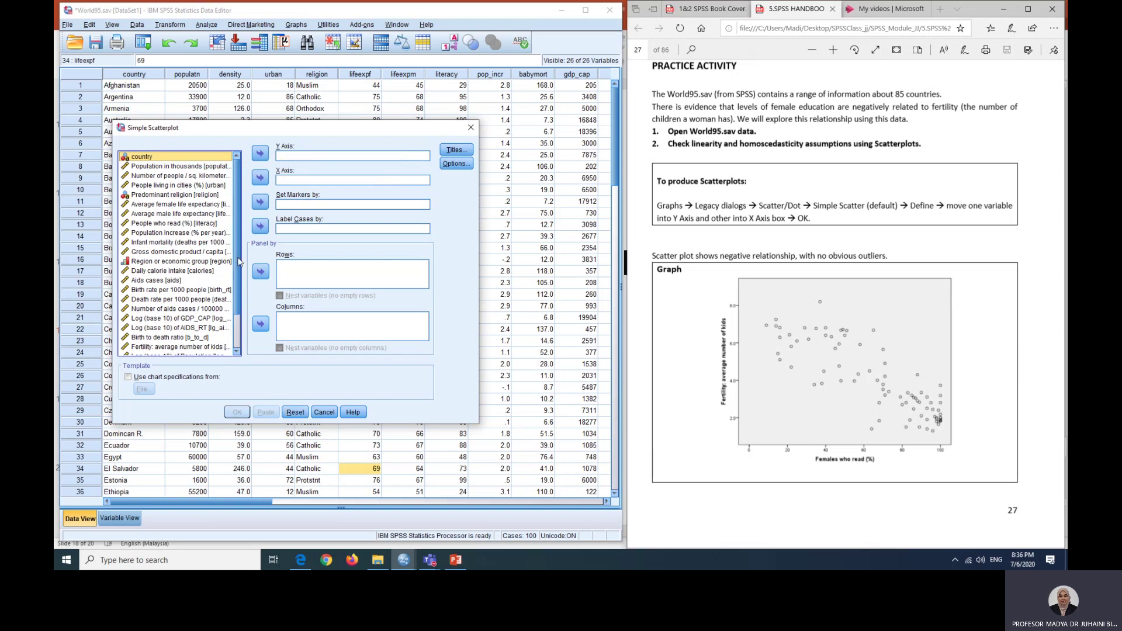
pyautogui.scroll(-2, 234, 275)
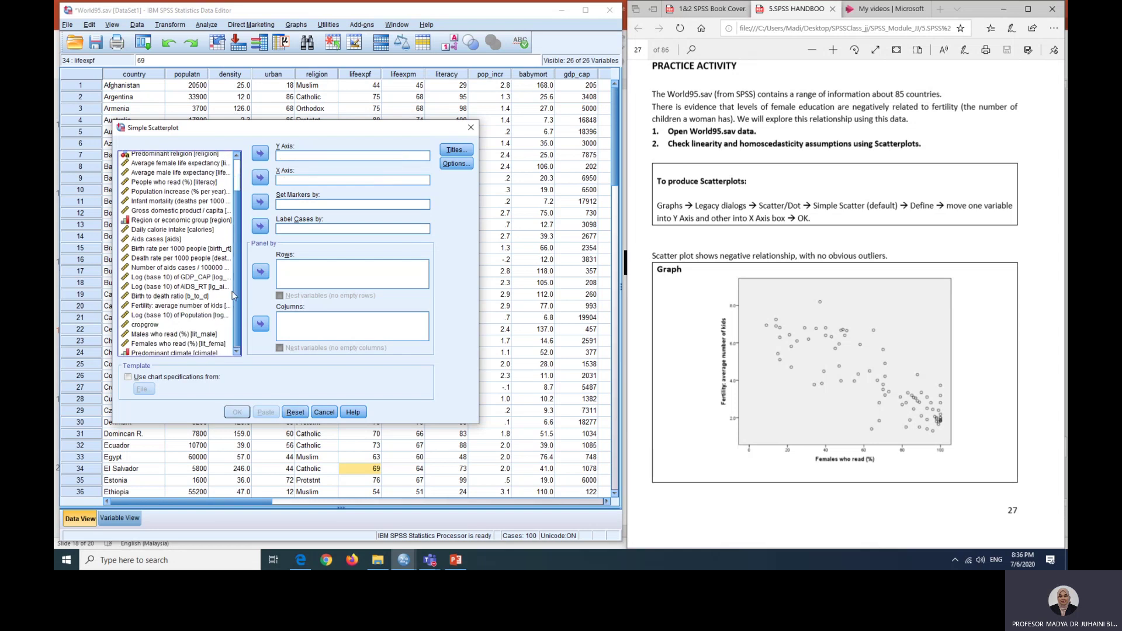
pyautogui.click(194, 305)
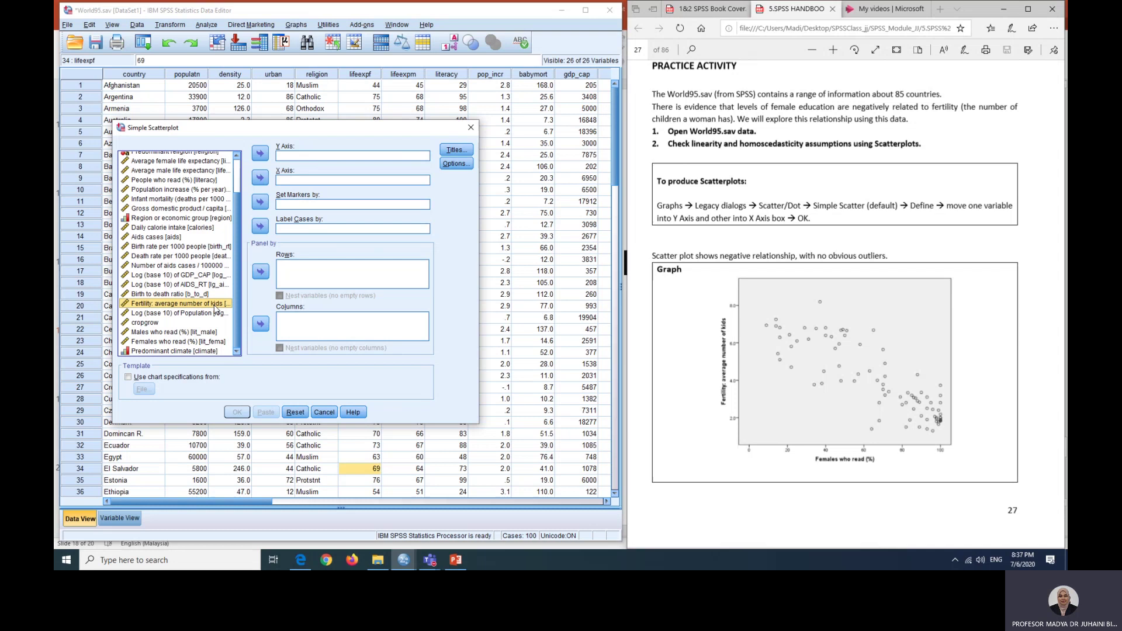
pyautogui.click(260, 158)
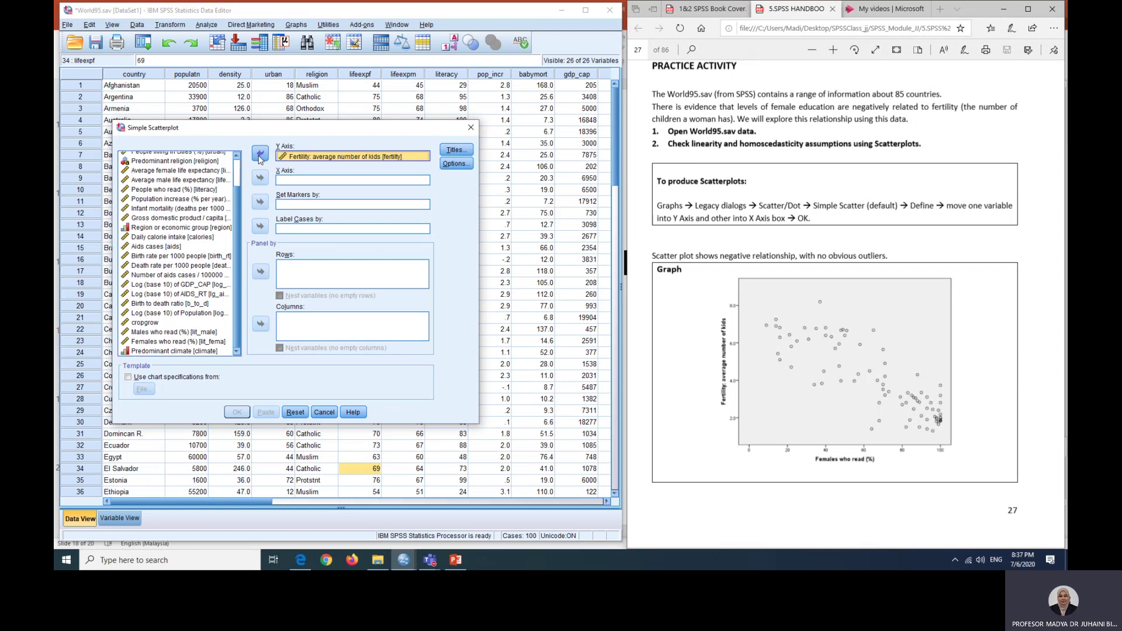
pyautogui.click(159, 342)
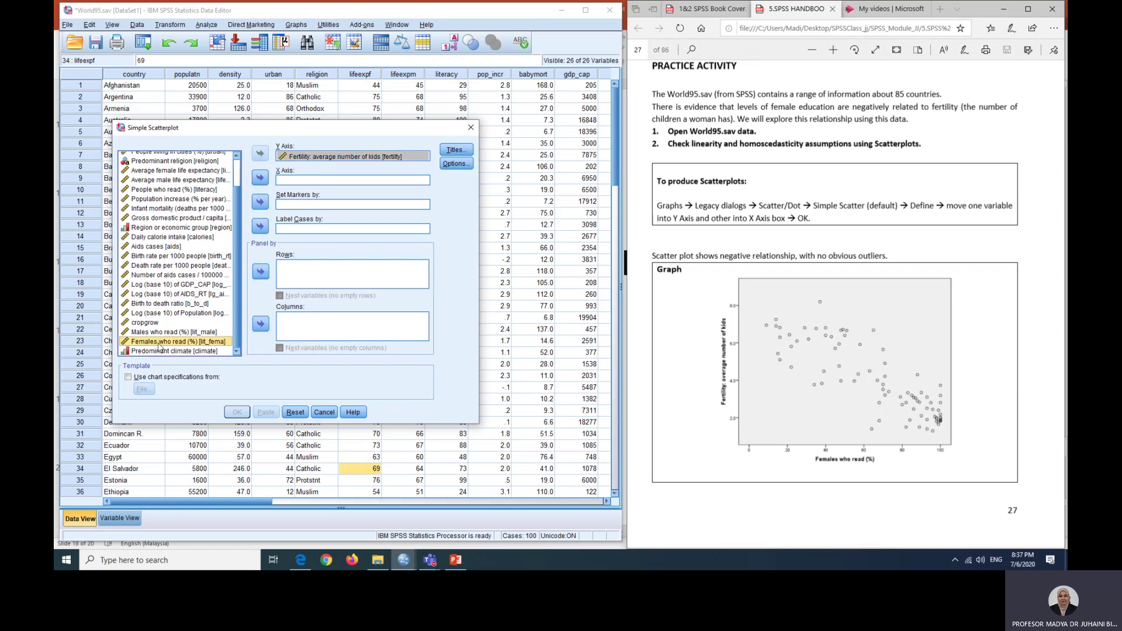
pyautogui.click(261, 178)
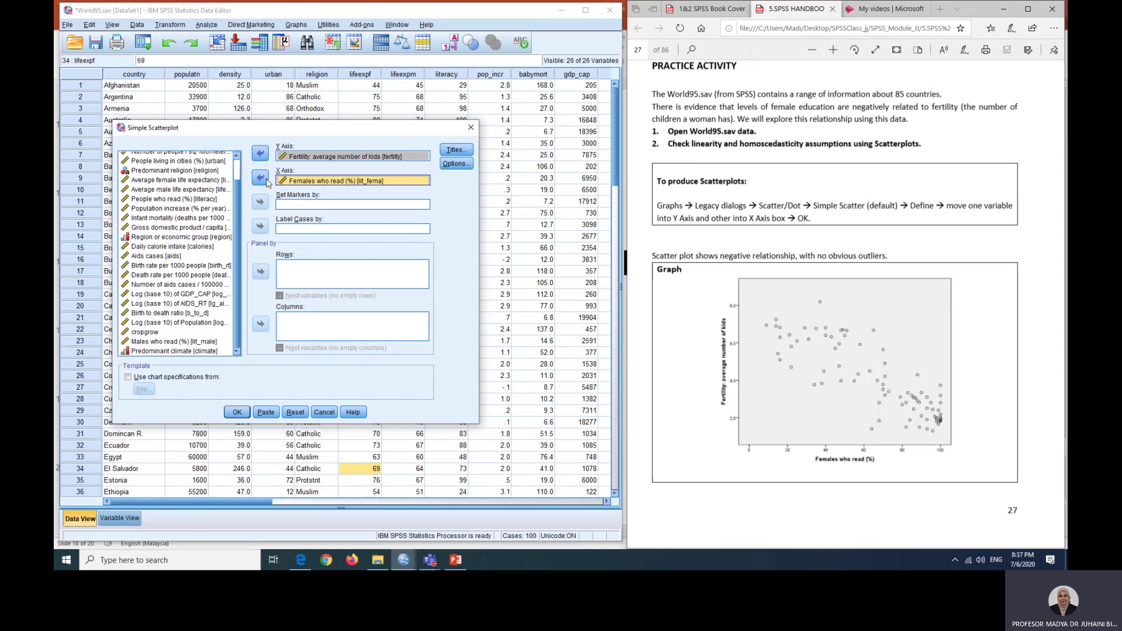
pyautogui.click(237, 412)
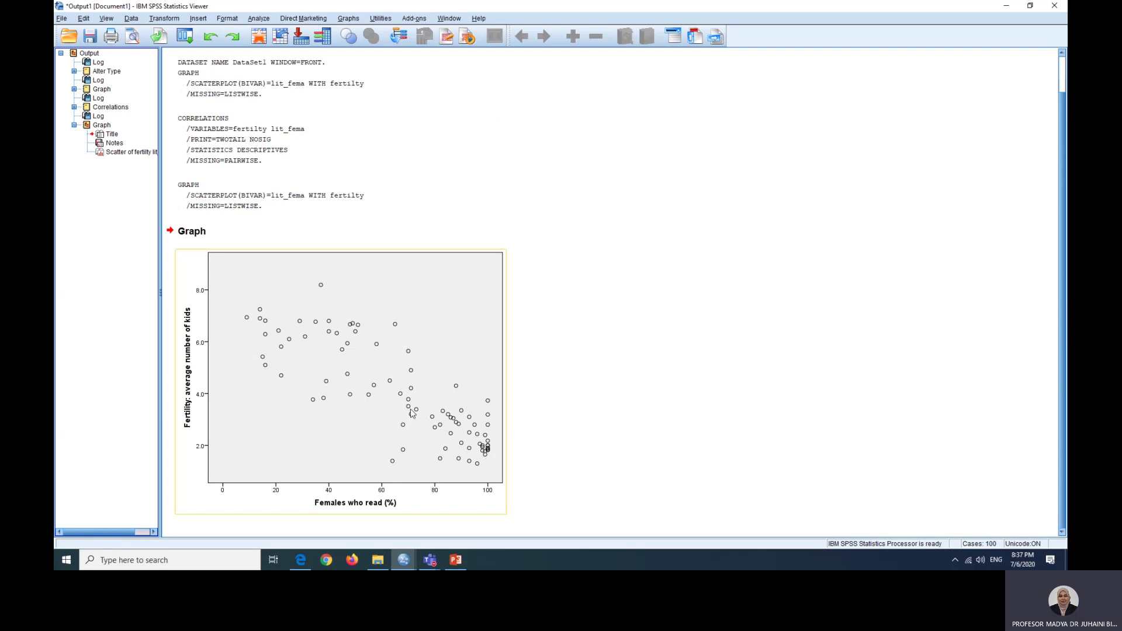
# Step: Select the fertility vs. female literacy scatterplot to review its downward trend
pyautogui.moveTo(250, 293); pyautogui.dragTo(483, 440)
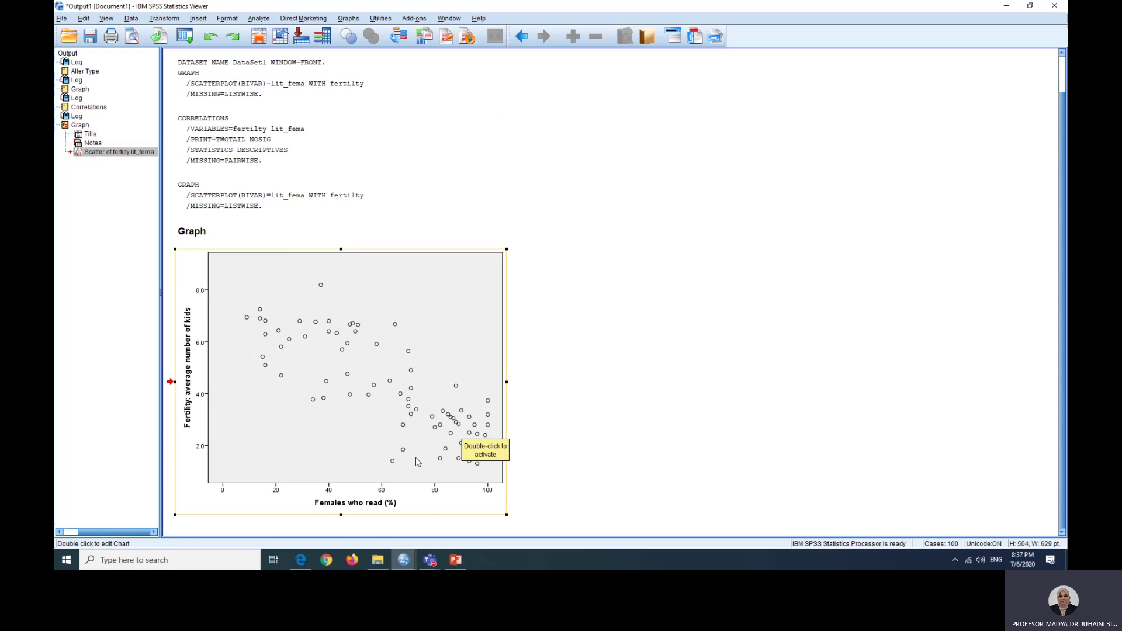
pyautogui.moveTo(316, 491); pyautogui.dragTo(403, 511)
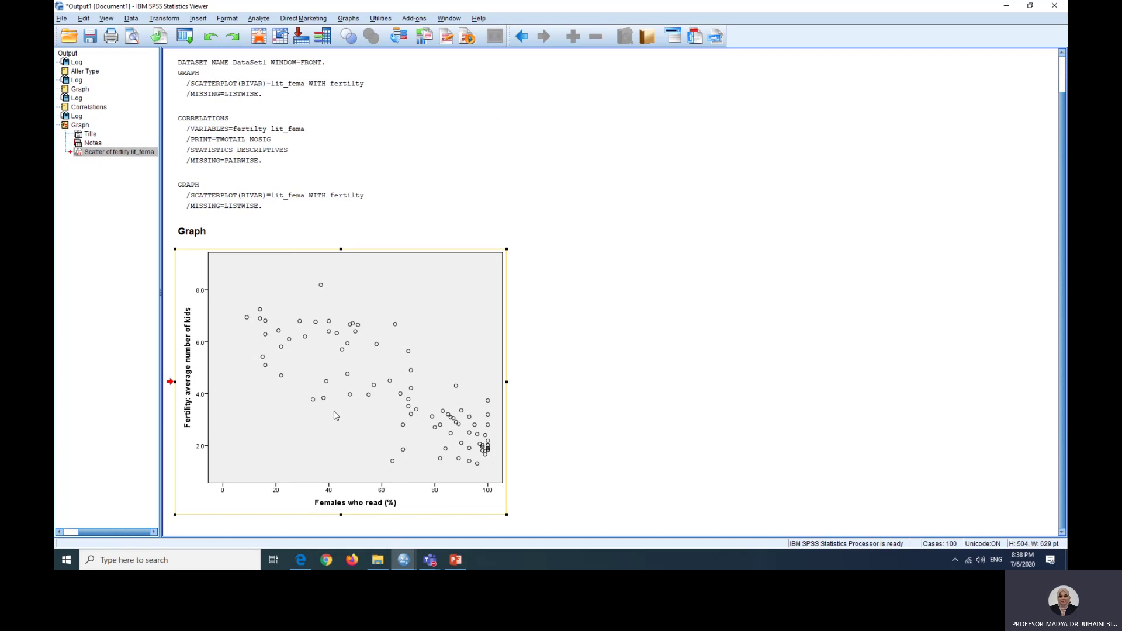
# Step: Scroll the handbook to page 28's Pearson's r steps and correlations table
pyautogui.click(300, 560)
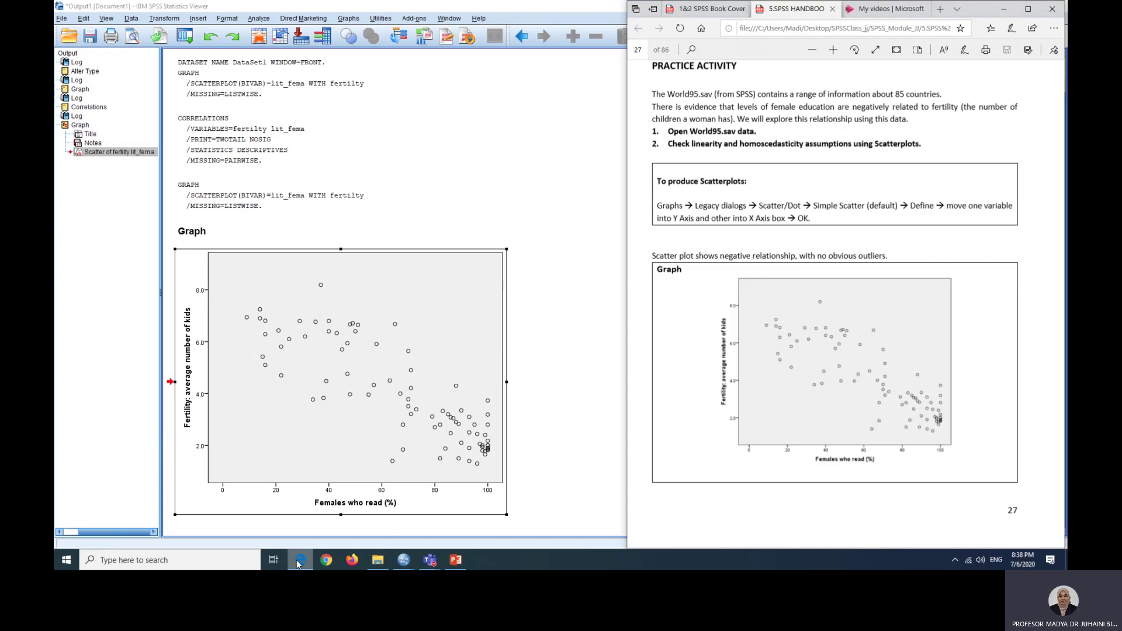
pyautogui.scroll(-5, 767, 331)
pyautogui.scroll(-6, 767, 331)
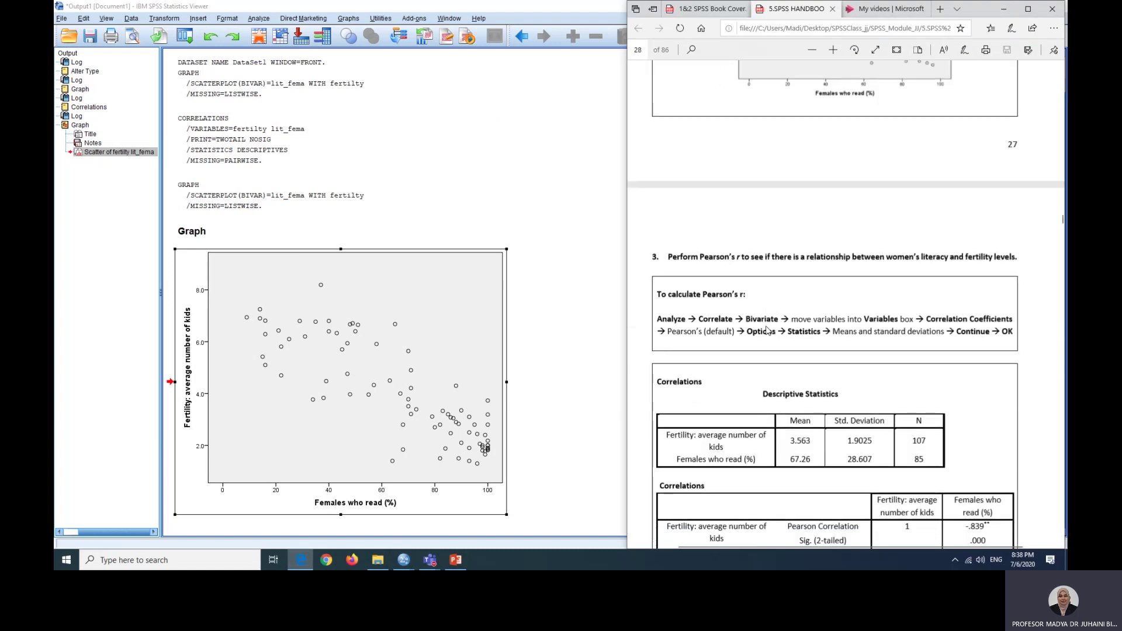
pyautogui.scroll(1, 767, 331)
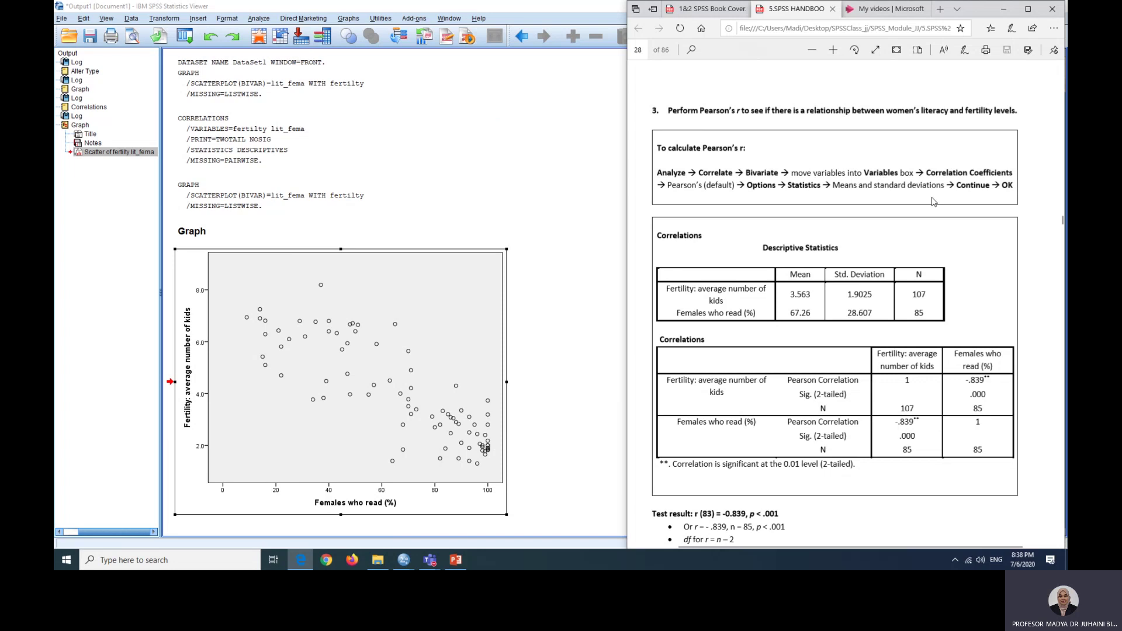
# Step: In Bivariate Correlations, reset and add fertility and lit_fema as the variables
pyautogui.click(253, 20)
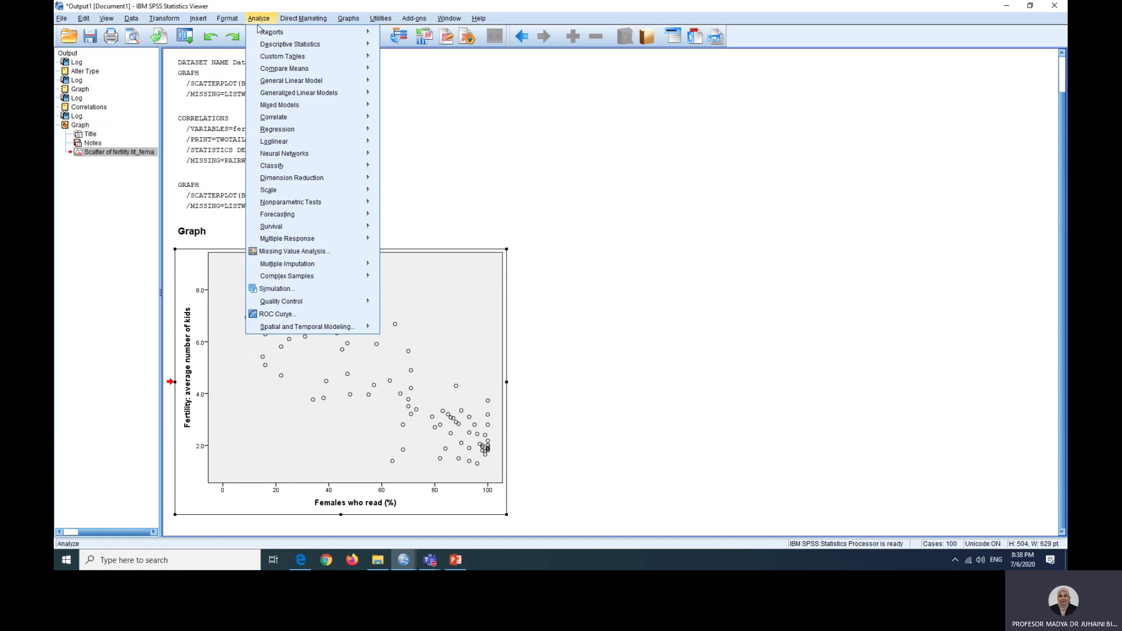
pyautogui.moveTo(263, 34)
pyautogui.moveTo(274, 118)
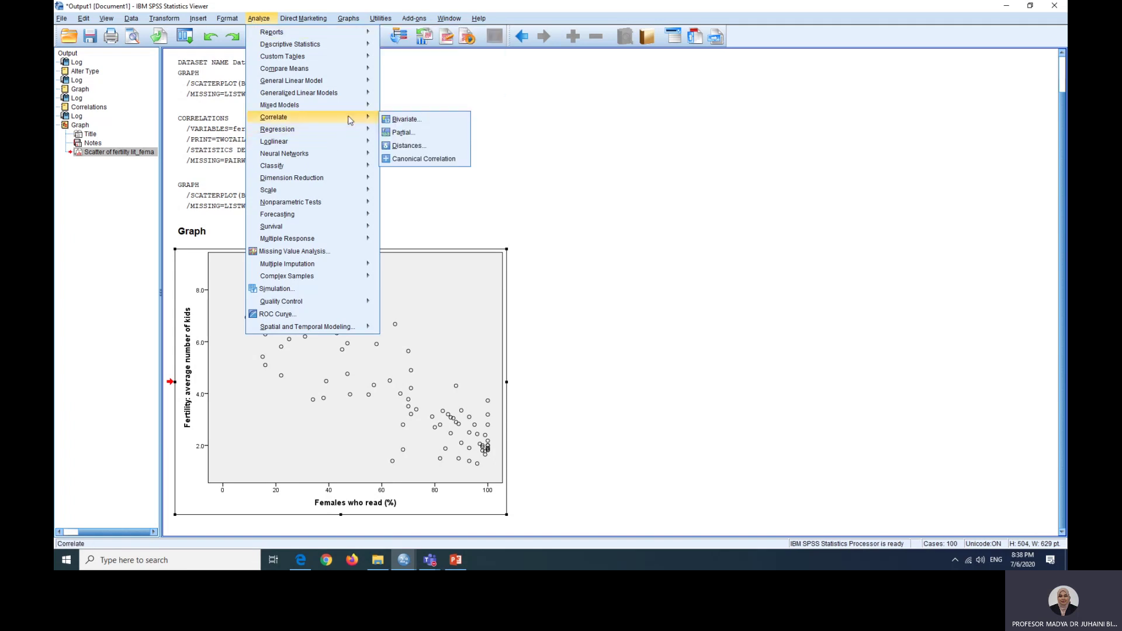
pyautogui.click(396, 121)
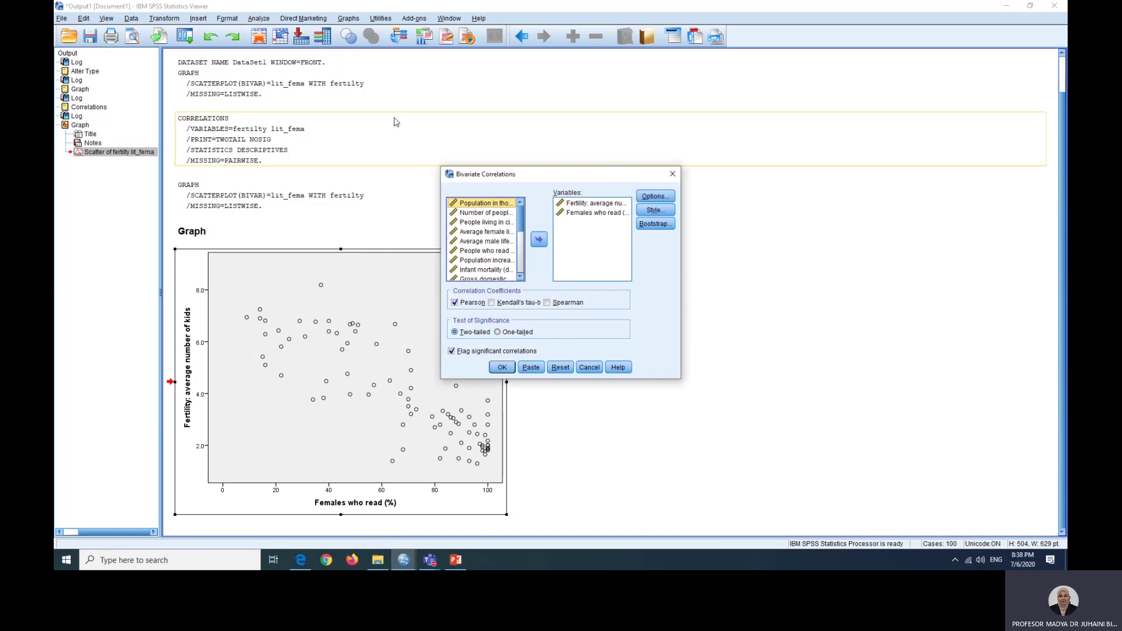
pyautogui.click(564, 373)
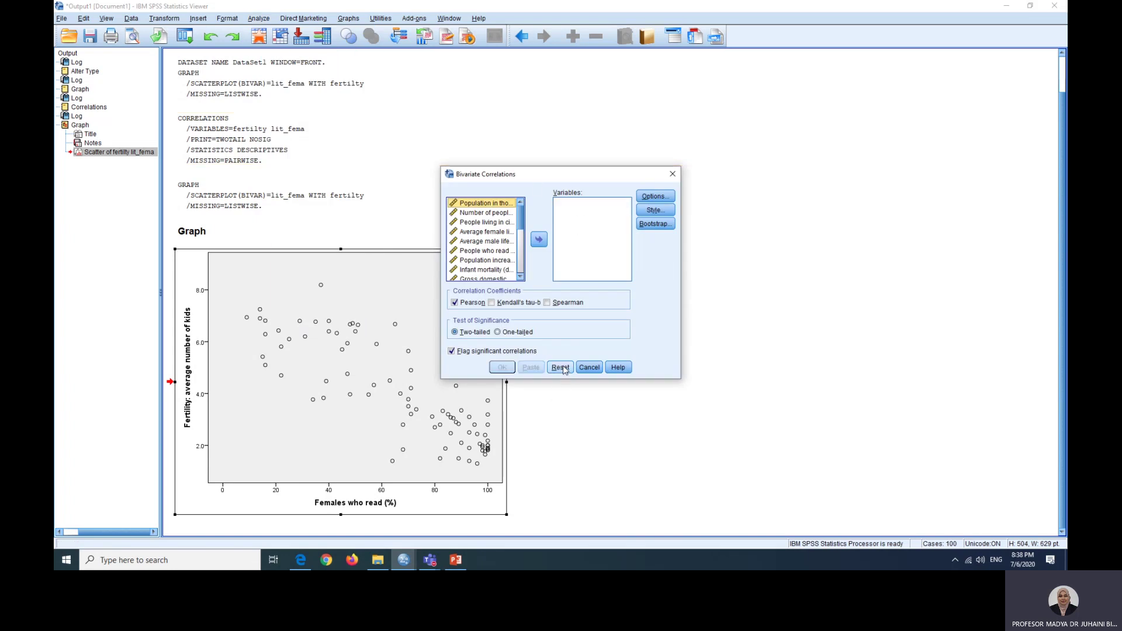
pyautogui.click(520, 277)
pyautogui.moveTo(522, 278); pyautogui.dragTo(522, 279)
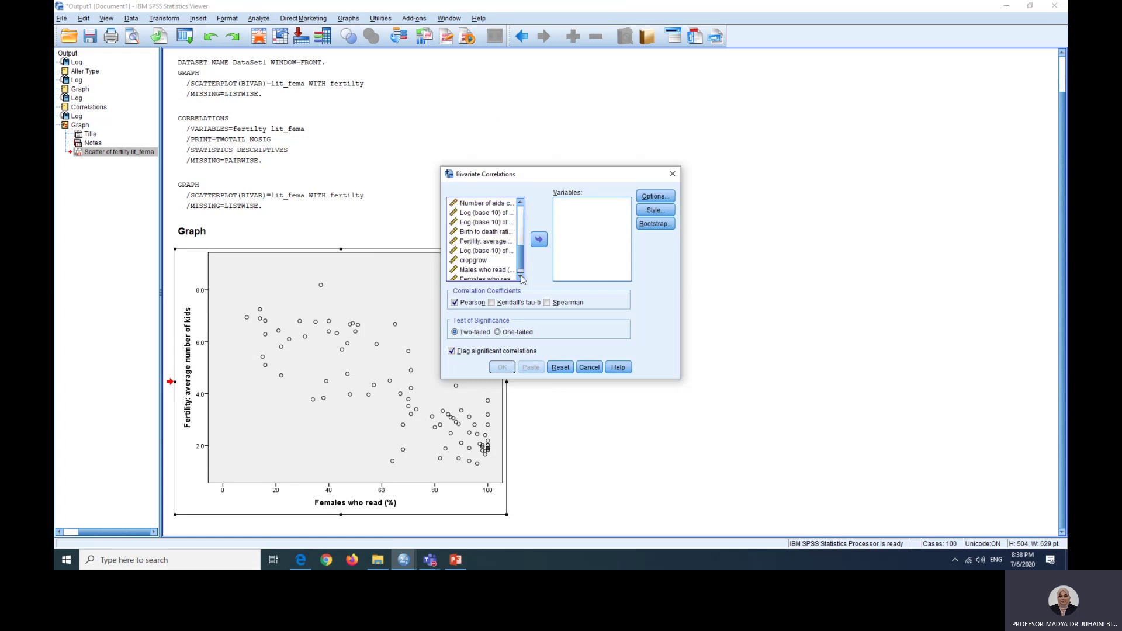
pyautogui.click(485, 241)
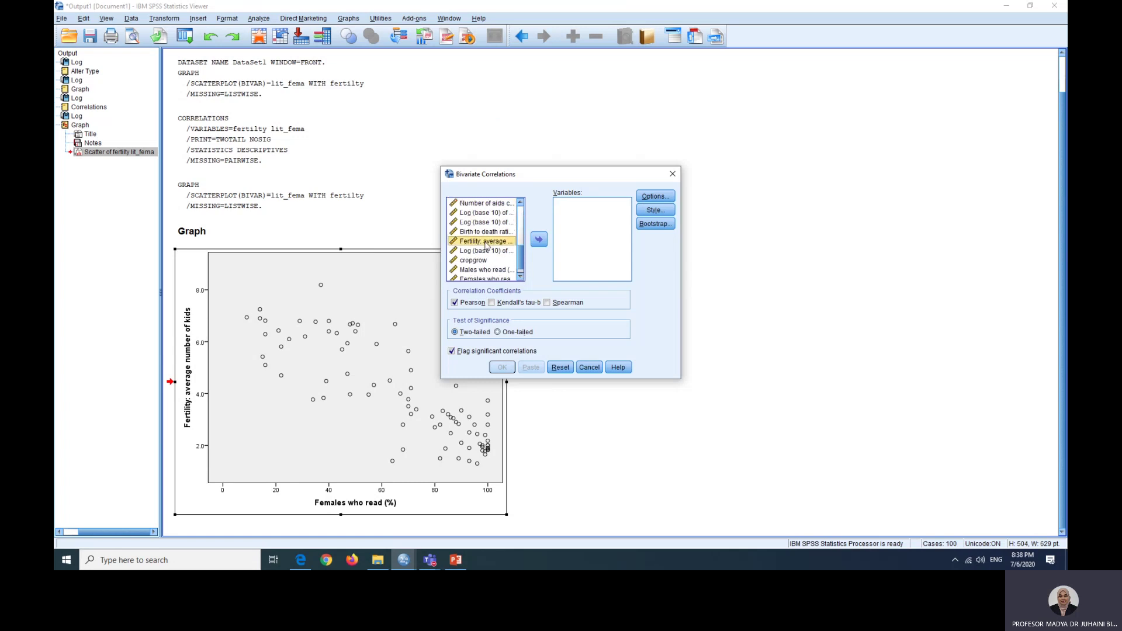
pyautogui.click(520, 277)
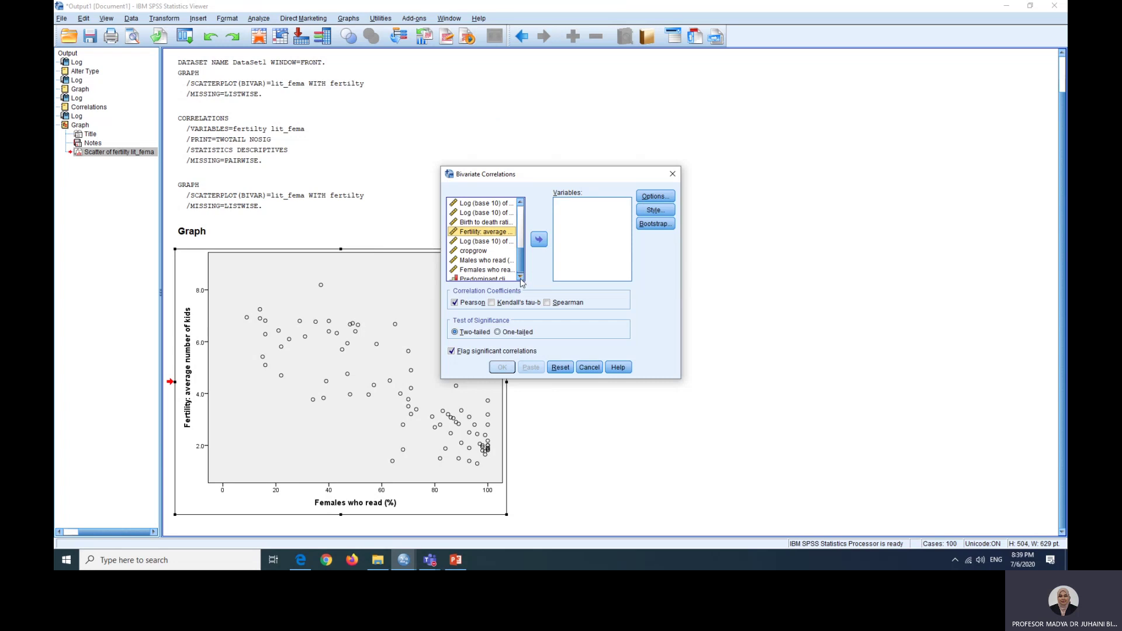
pyautogui.keyDown('ctrl'); pyautogui.click(485, 269); pyautogui.keyUp('ctrl')
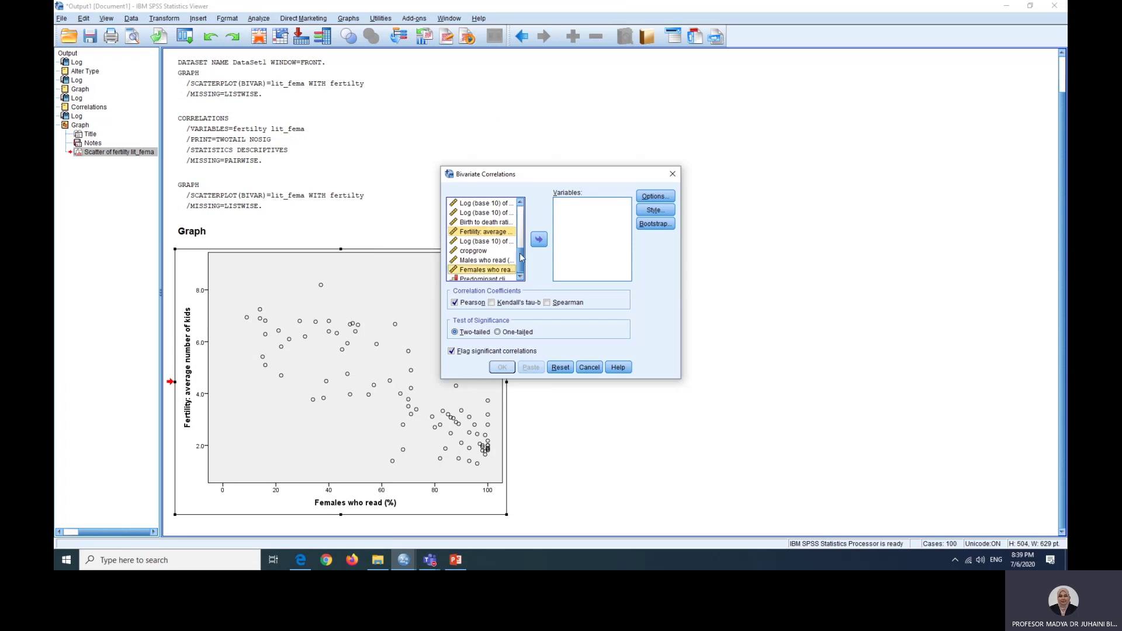
pyautogui.click(539, 244)
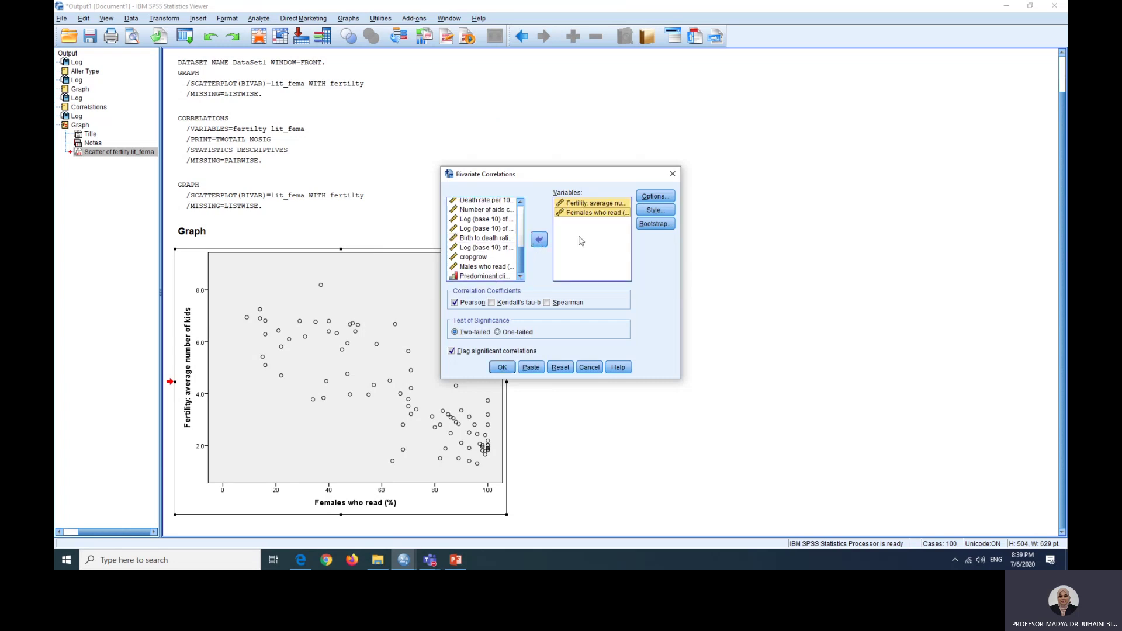
# Step: Request means and standard deviations and run the correlation, giving r = -.839
pyautogui.click(645, 197)
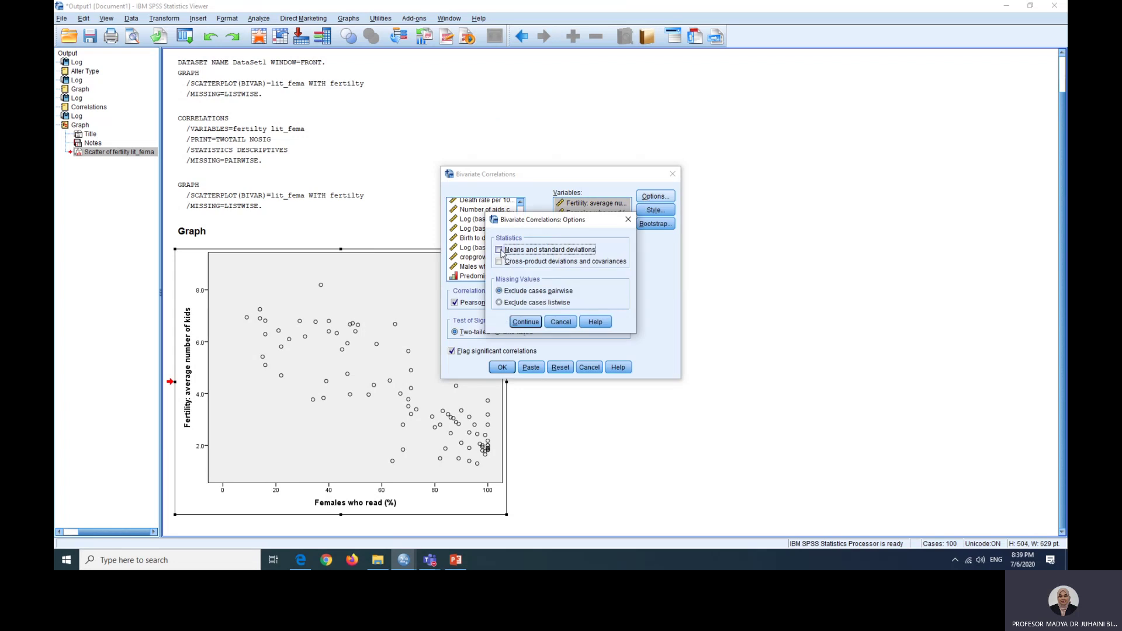
pyautogui.click(534, 322)
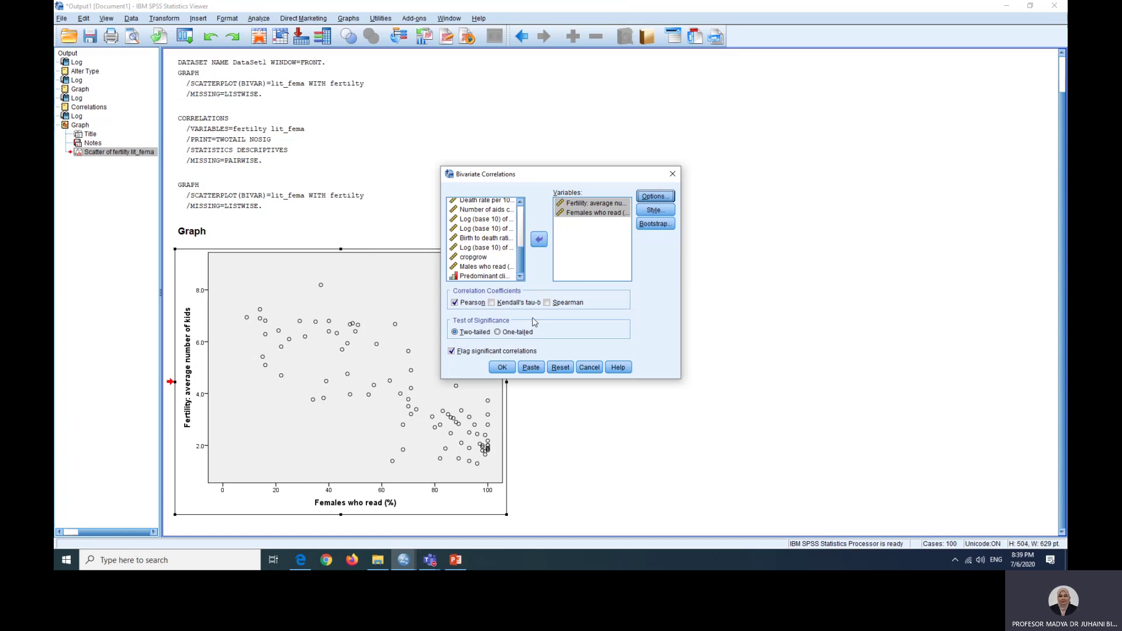
pyautogui.click(502, 367)
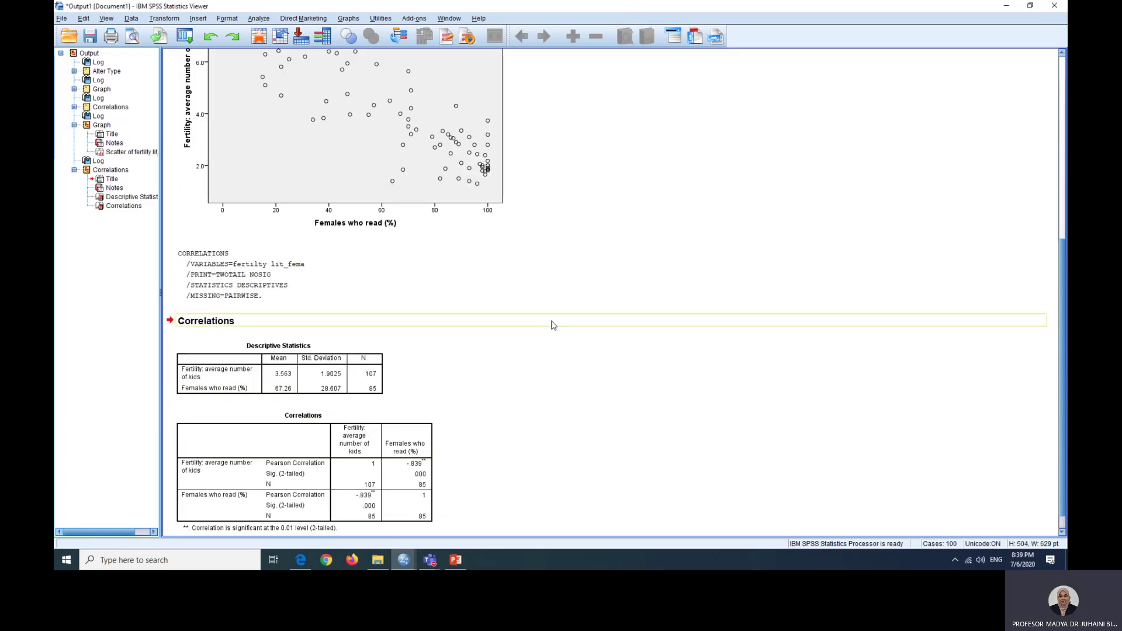
# Step: Restore and narrow the SPSS Viewer so its r = -.839 table sits beside handbook page 28
pyautogui.click(1028, 6)
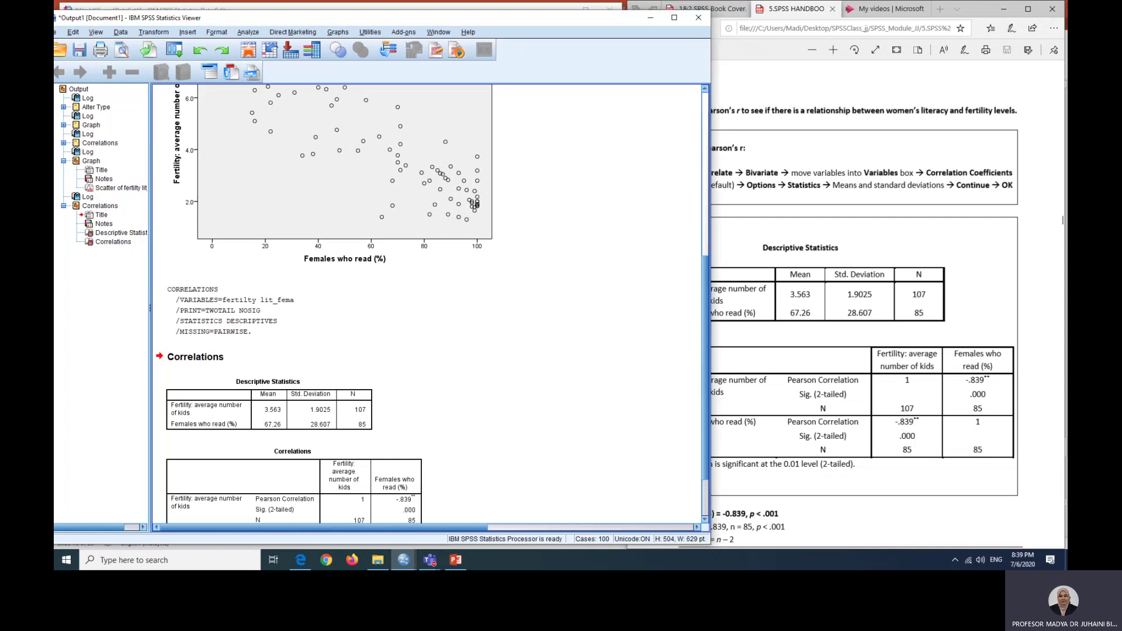
pyautogui.moveTo(711, 263); pyautogui.dragTo(619, 263)
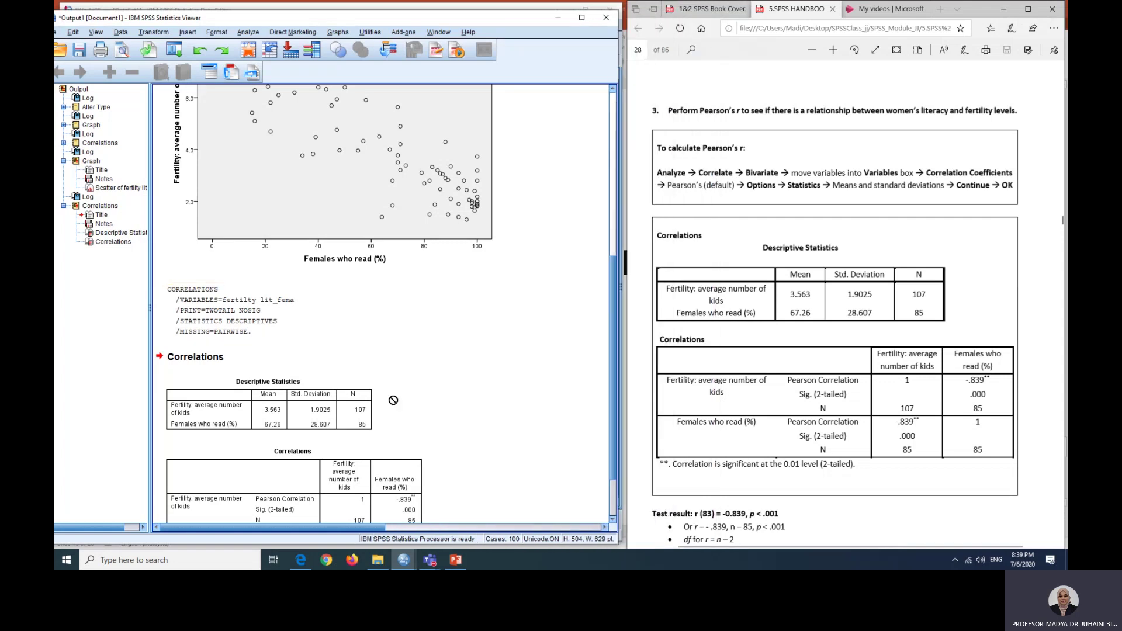
pyautogui.scroll(-3, 461, 297)
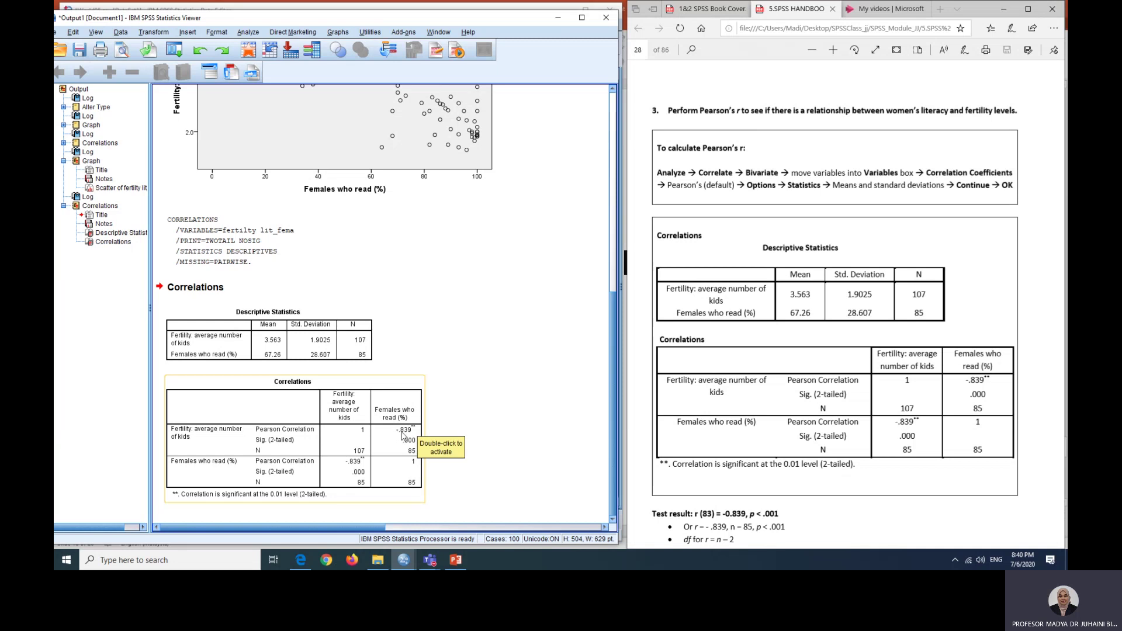
pyautogui.moveTo(408, 436); pyautogui.dragTo(489, 423)
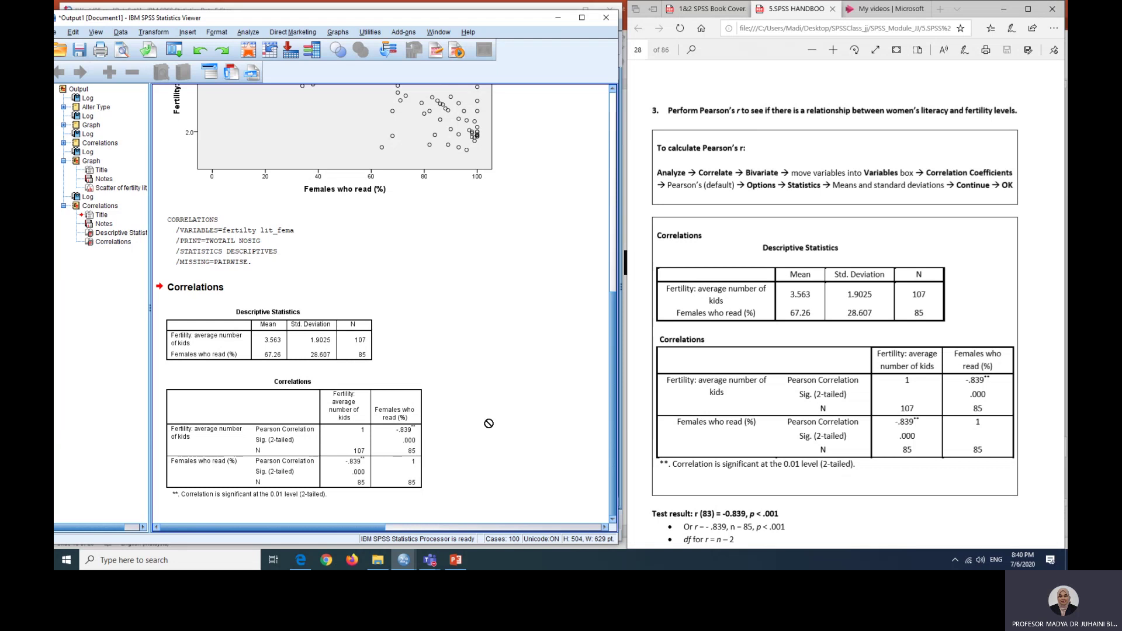
# Step: Highlight the handbook's test result r(83) = -0.839, p < .001 to compare with SPSS's r = -.839
pyautogui.click(414, 442)
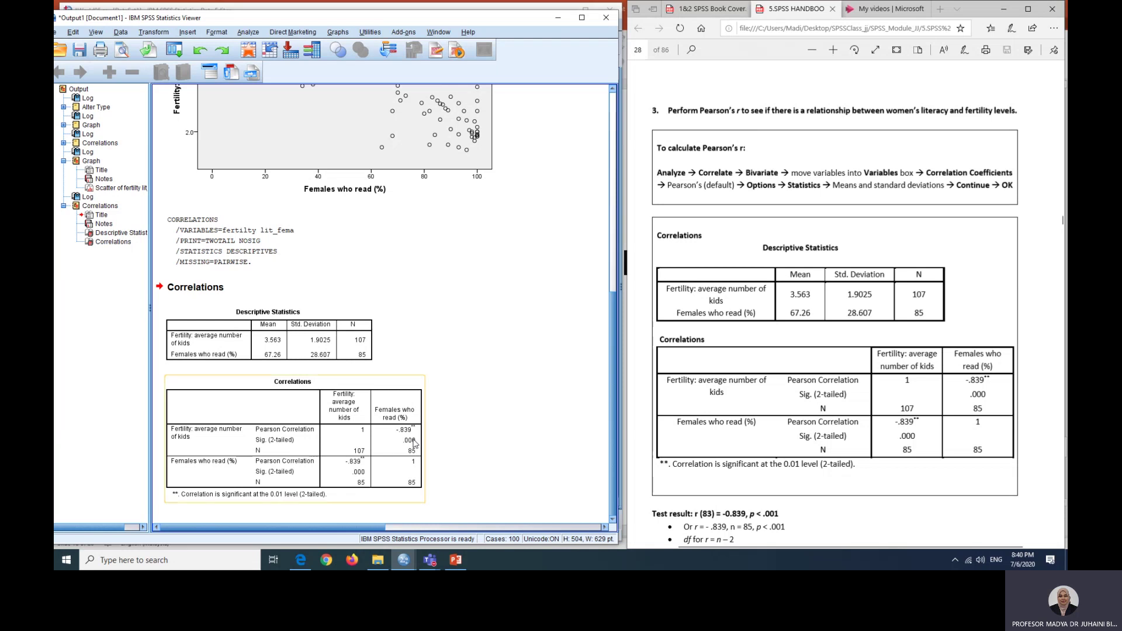
pyautogui.scroll(-3, 681, 362)
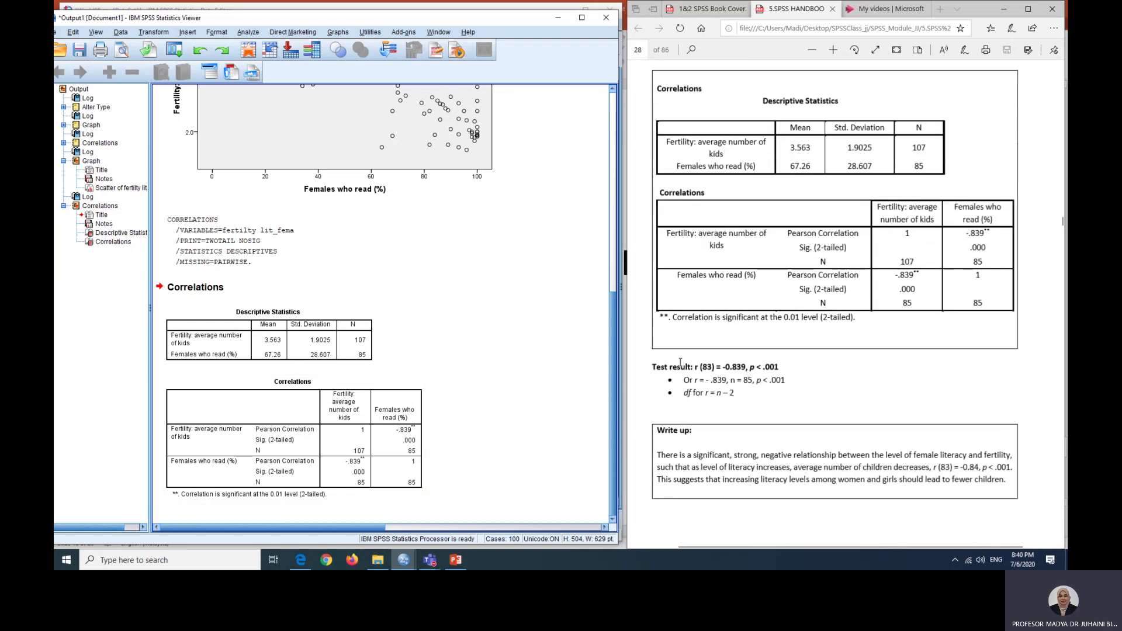
pyautogui.moveTo(652, 367); pyautogui.dragTo(754, 393)
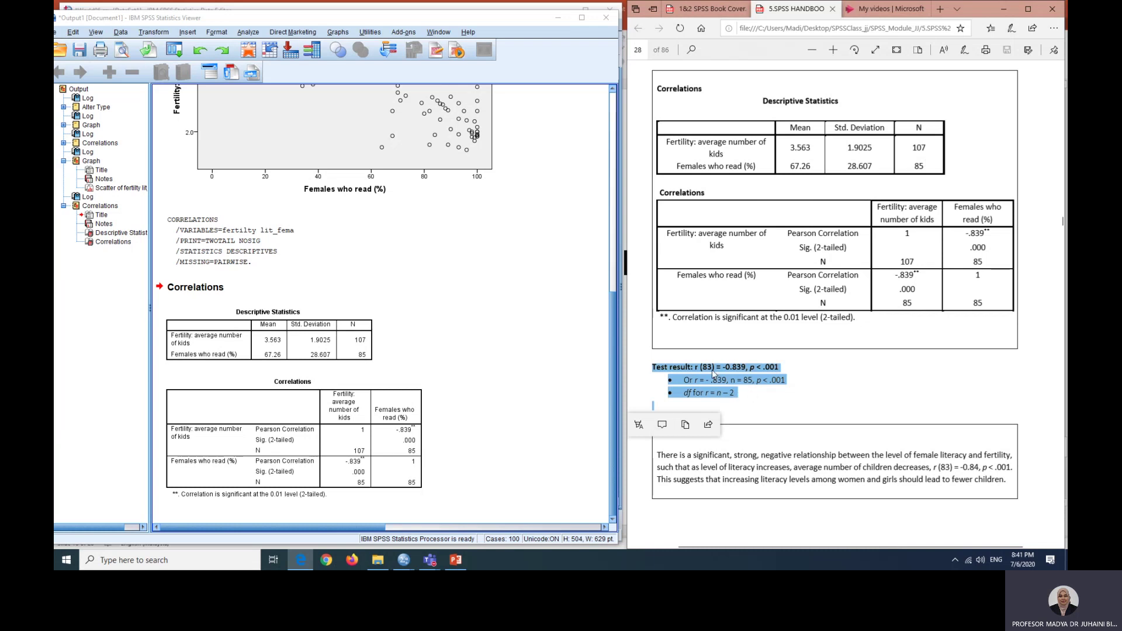
# Step: Clear the highlight and bring the page 28 Write up paragraph into view beside the test result
pyautogui.click(846, 421)
pyautogui.scroll(-3, 840, 404)
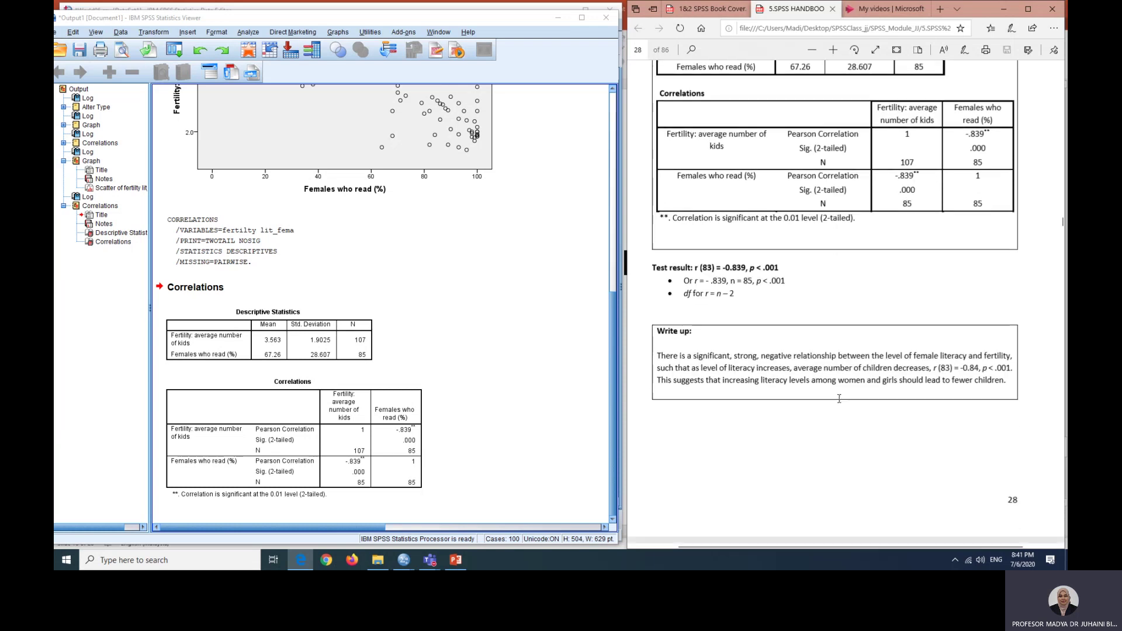
pyautogui.scroll(-2, 839, 398)
pyautogui.scroll(1, 847, 380)
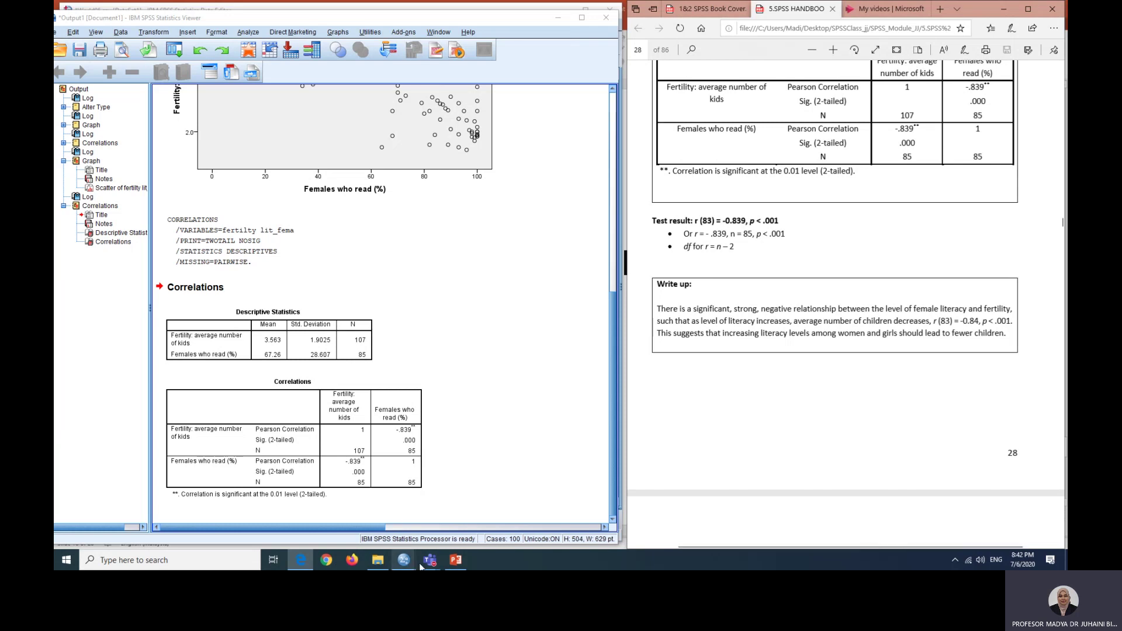
# Step: Bring the Teams meeting window with the People list in front of SPSS and the handbook
pyautogui.moveTo(425, 560)
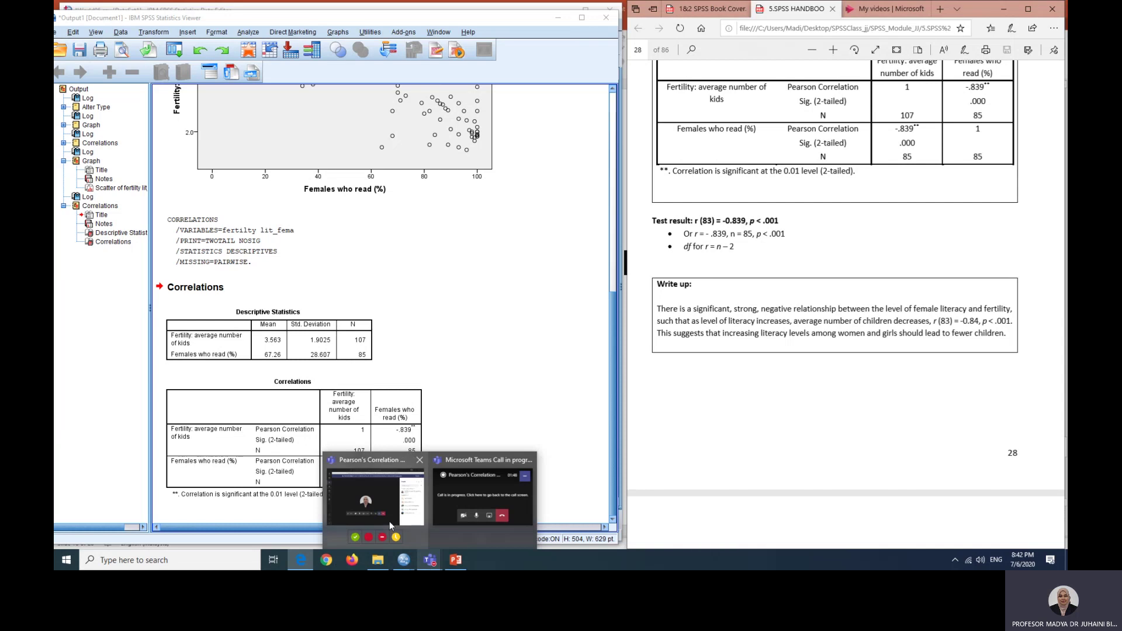
pyautogui.click(390, 505)
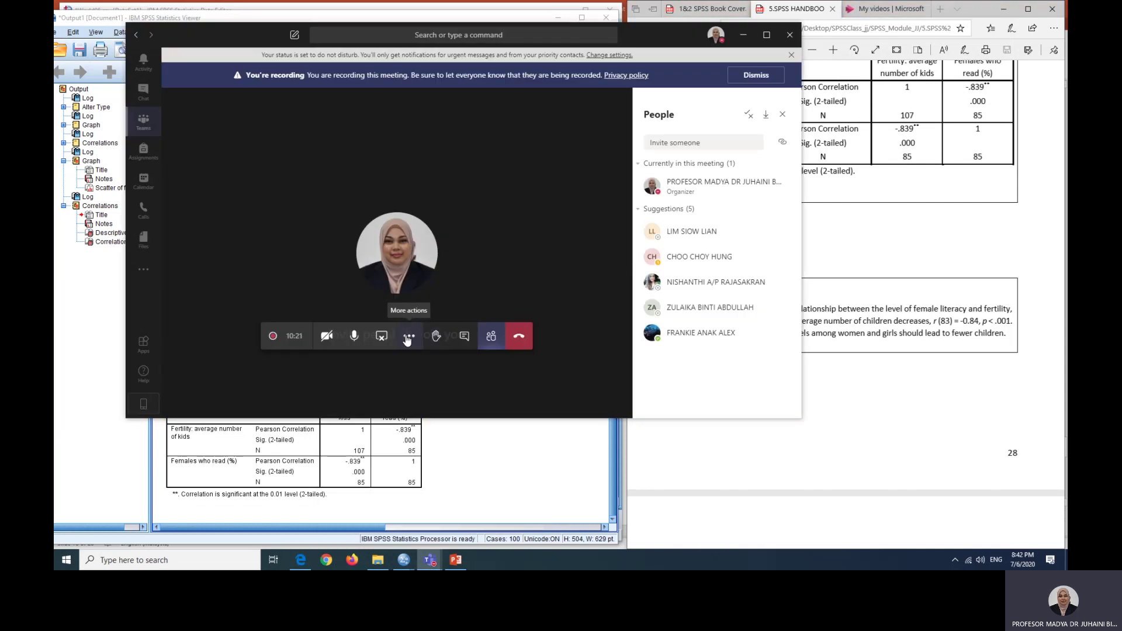